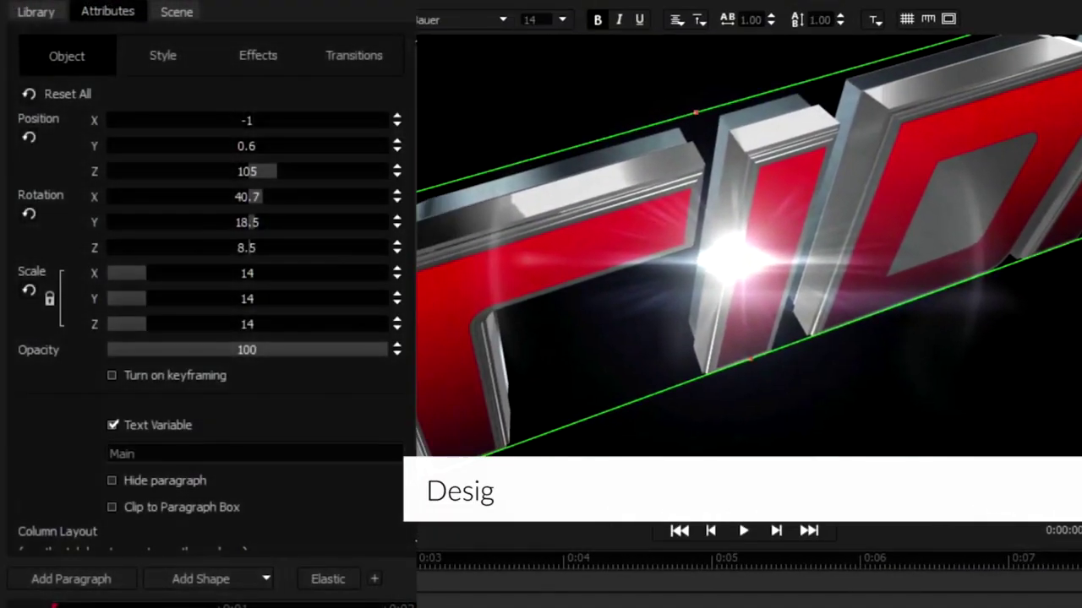
In the Style settings, reduce the extrusion depth of the yellow-edged 3D title
{"action": "left_click", "coordinate": [161, 52]}
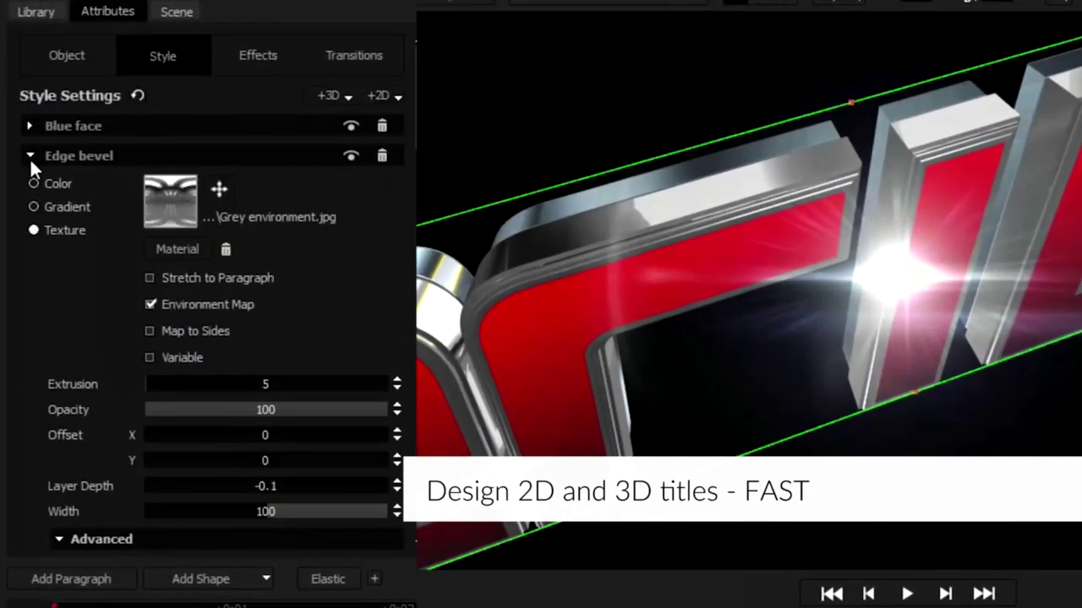
{"action": "mouse_move", "coordinate": [152, 384]}
{"action": "left_mouse_down"}
{"action": "mouse_move", "coordinate": [173, 385]}
{"action": "mouse_move", "coordinate": [156, 388]}
{"action": "left_mouse_up"}
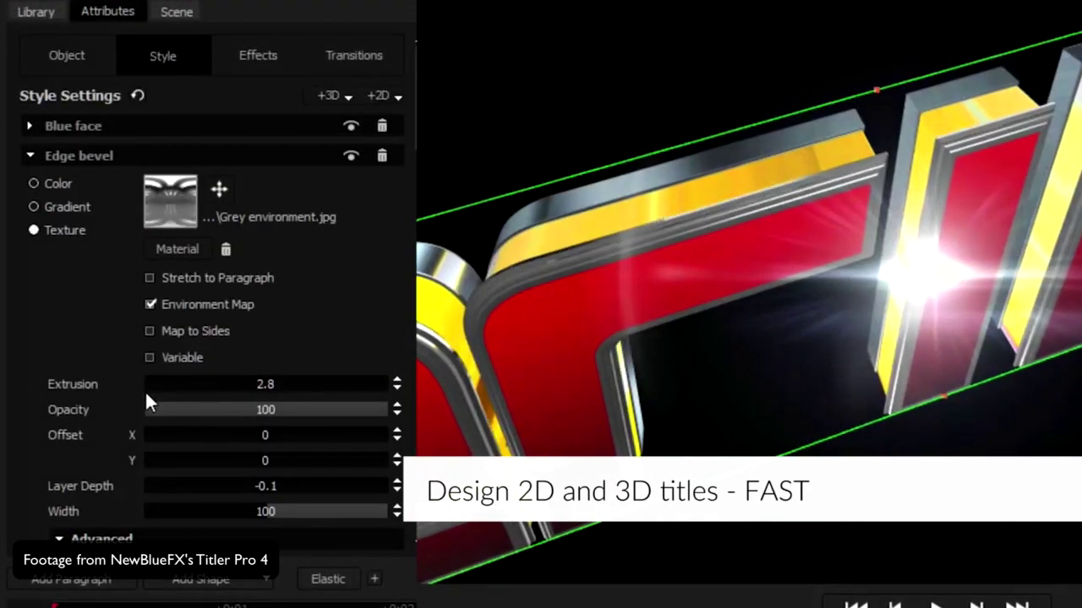
{"action": "left_click_drag", "start_coordinate": [144, 390], "coordinate": [144, 392]}
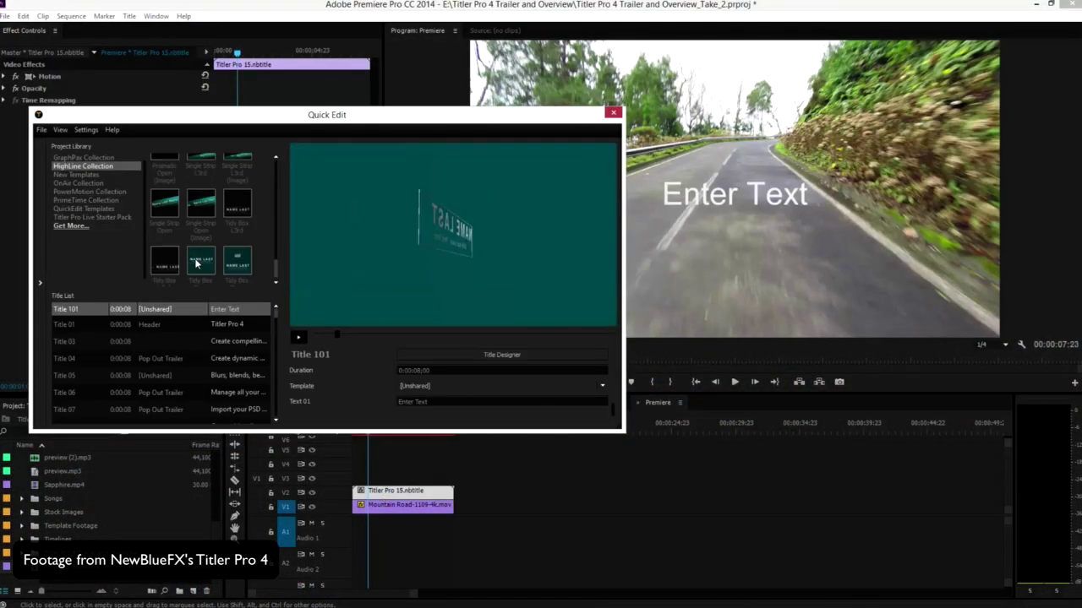
Apply the Tidy Box Open template, import the Potato Chips PSD and expand Sapphire Stylize
{"action": "double_click", "coordinate": [196, 264]}
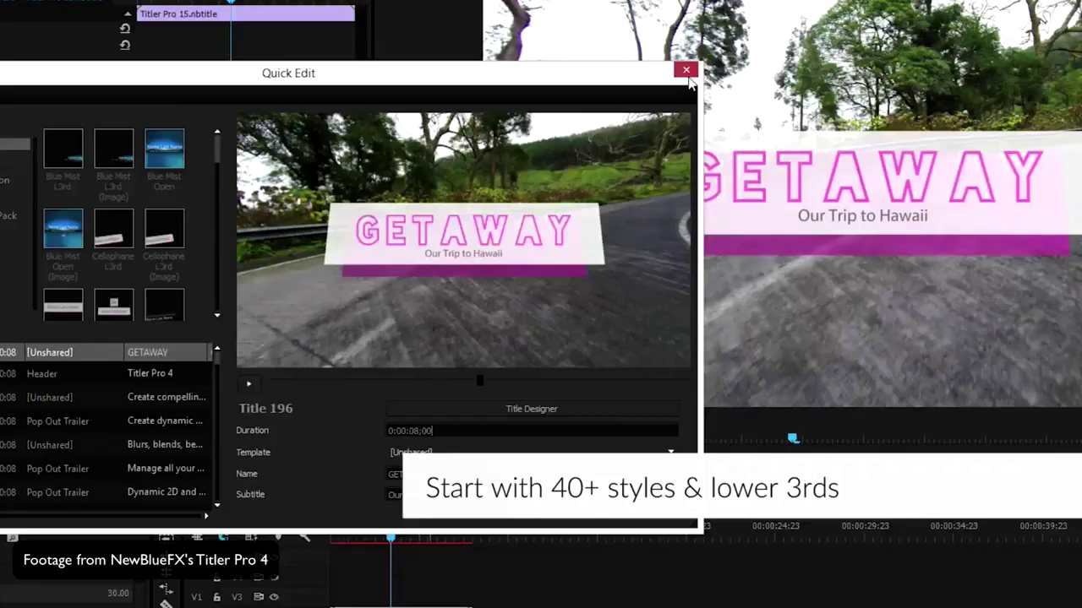
{"action": "left_click", "coordinate": [687, 70]}
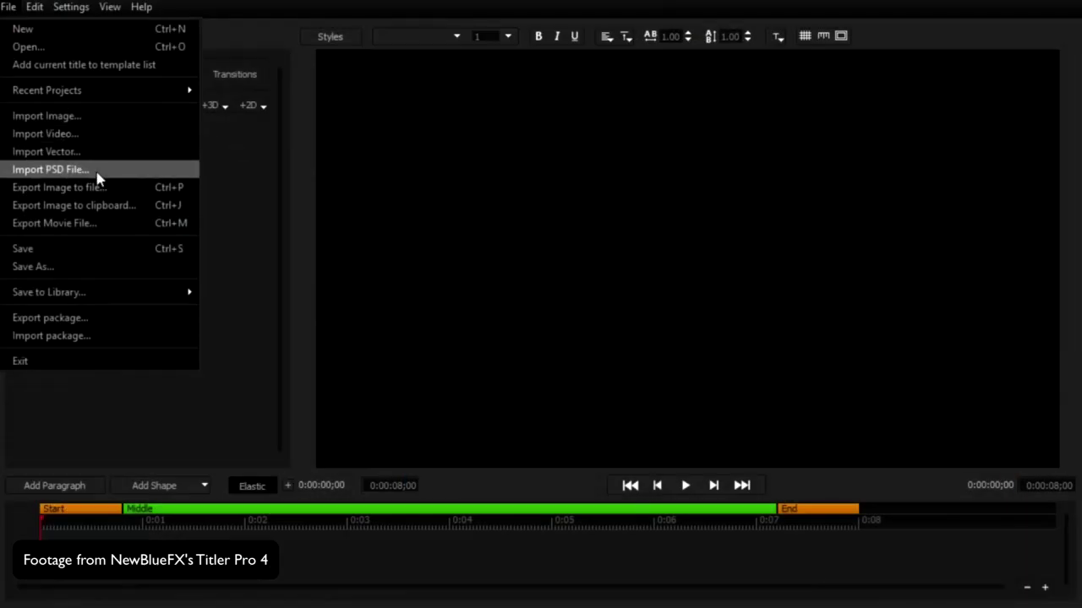
{"action": "left_click", "coordinate": [51, 170]}
{"action": "double_click", "coordinate": [311, 121]}
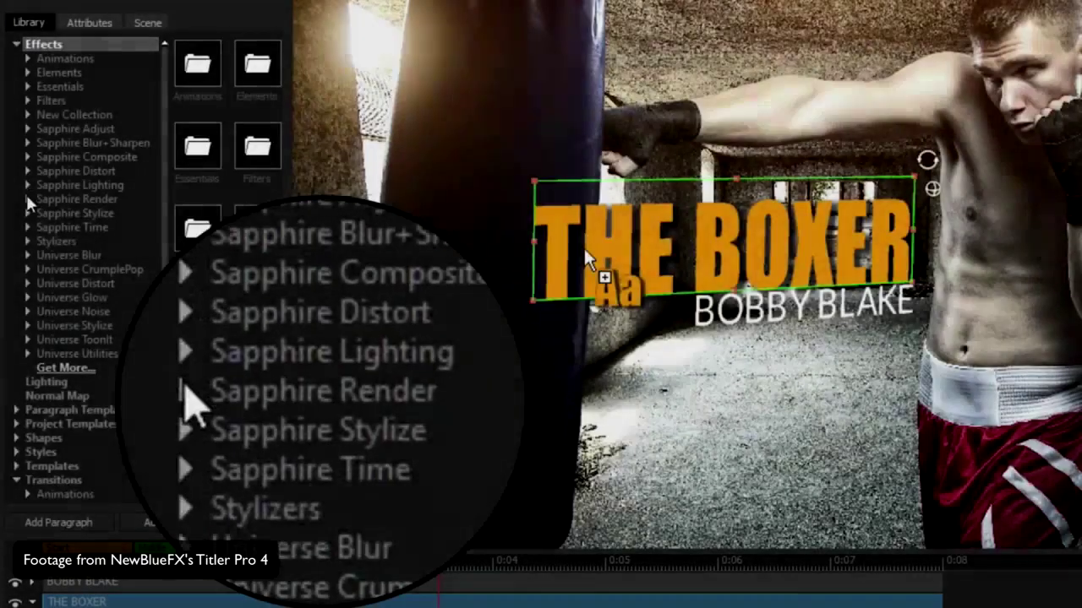
{"action": "left_click", "coordinate": [28, 213]}
{"action": "scroll", "coordinate": [31, 218], "scroll_direction": "down", "scroll_amount": 5}
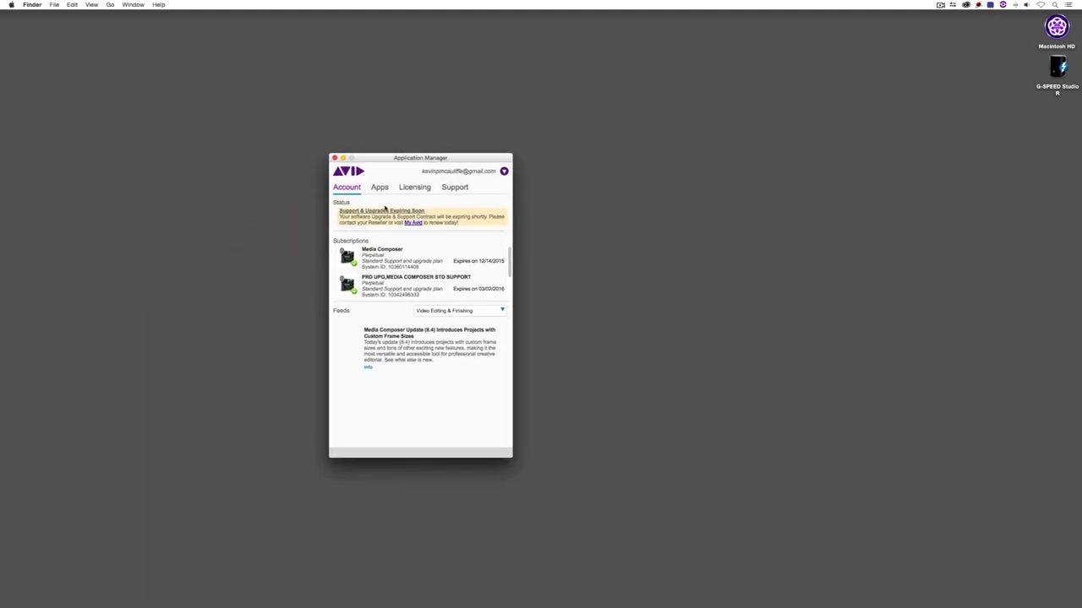
Show the Apps list and scroll the Plug-Ins to confirm NewBlue Titler Pro 2 is current
{"action": "left_click", "coordinate": [380, 187]}
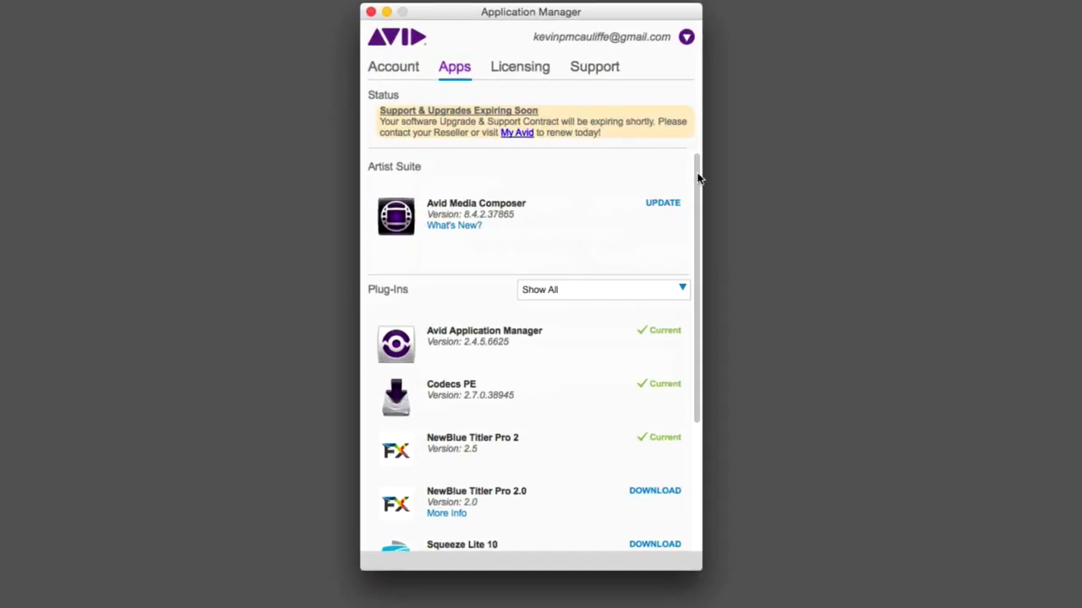
{"action": "left_click_drag", "start_coordinate": [698, 177], "coordinate": [691, 272]}
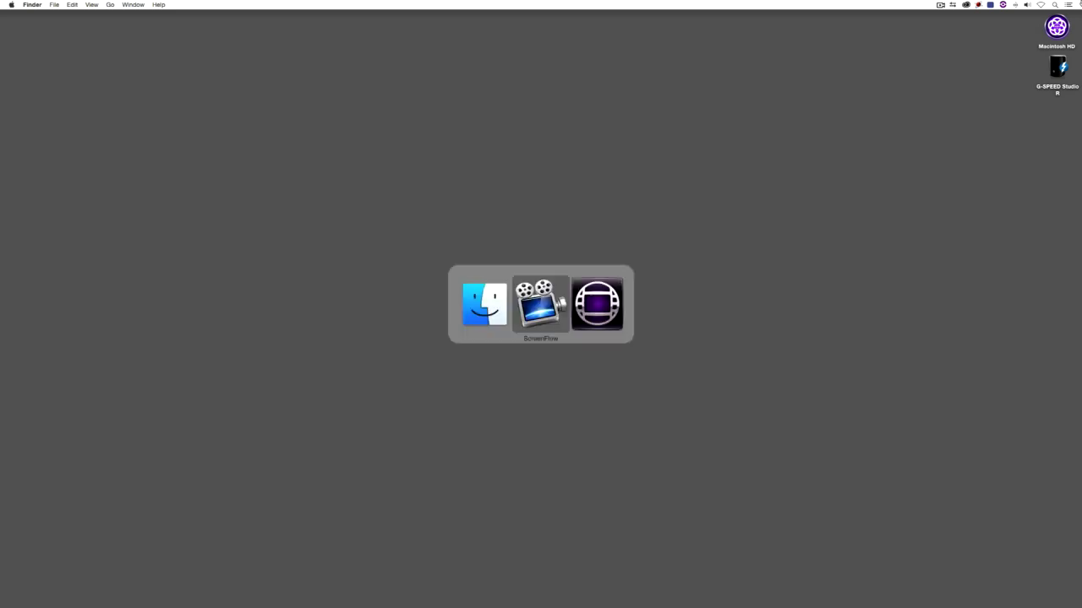
Switch to Media Composer and shuttle the Tutorial 1 sequence back to the TANGLED WEB title
{"action": "key", "text": "super+Tab"}
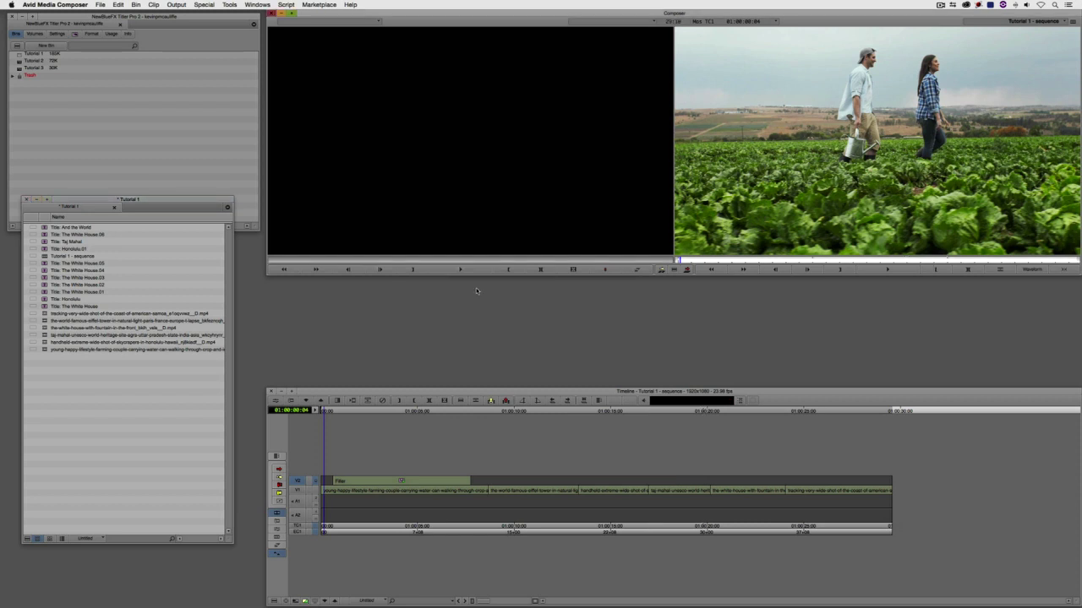
{"action": "left_click", "coordinate": [346, 470]}
{"action": "key", "text": "space"}
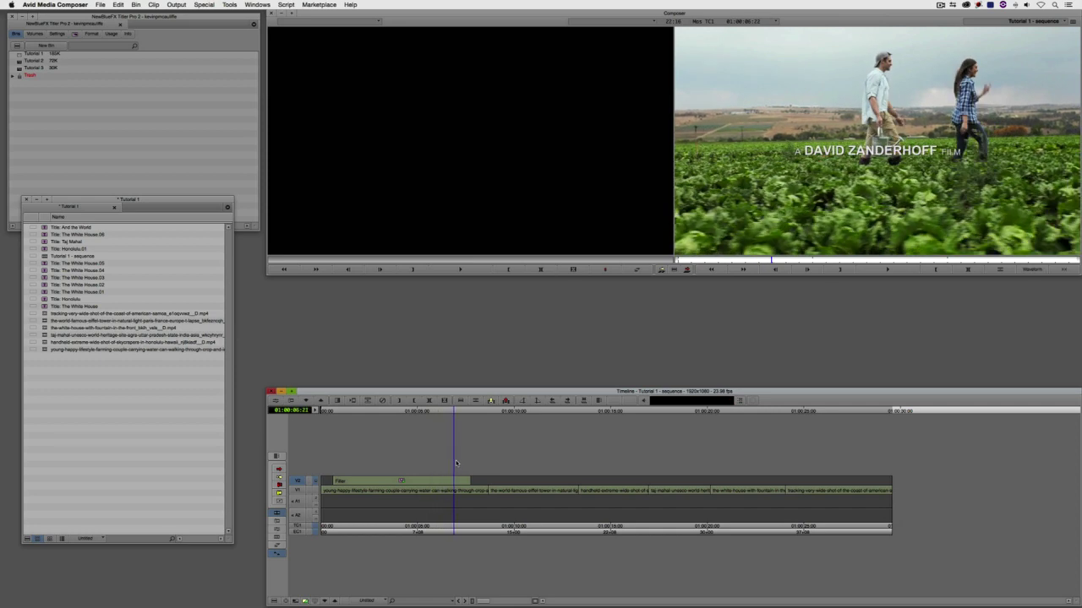
{"action": "key", "text": "j"}
{"action": "key", "text": "j"}
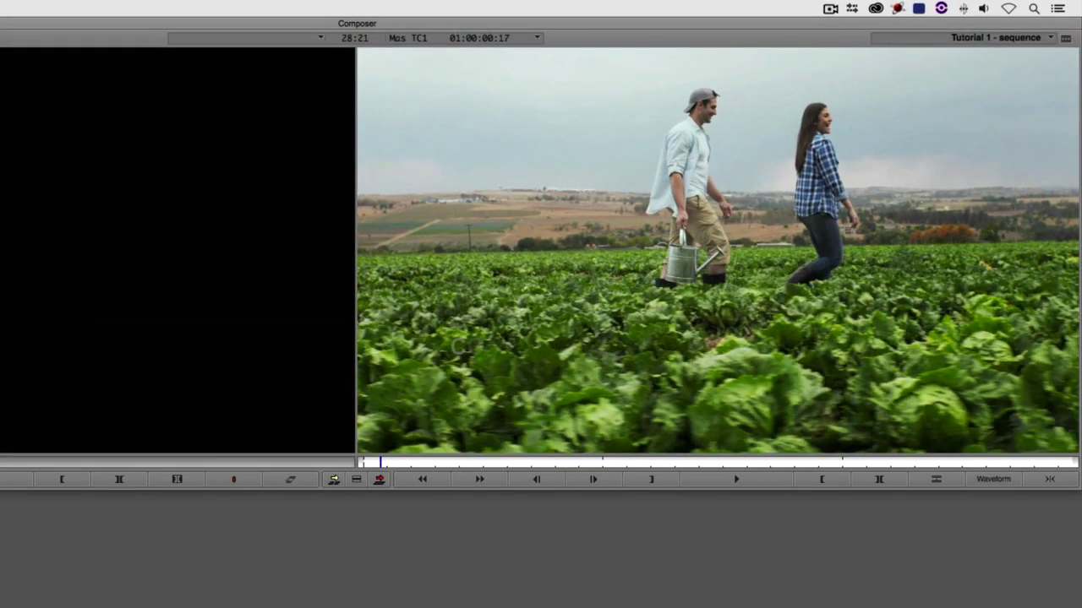
{"action": "key", "text": "l"}
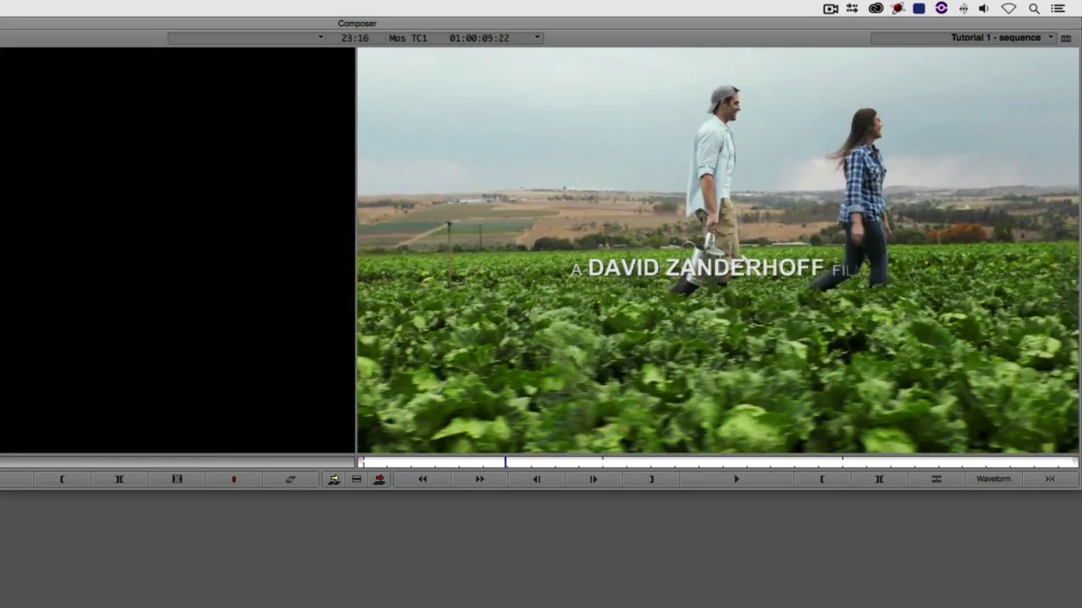
{"action": "key", "text": "j"}
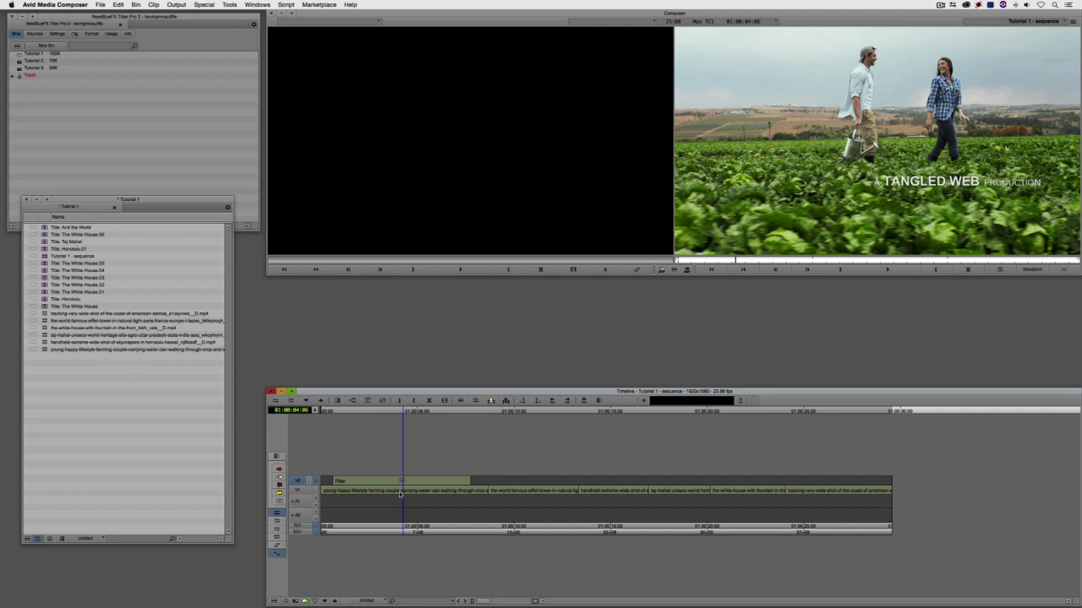
Drag the NewBlue Titler Pro 3.0 effect onto V2 above the Eiffel Tower clip
{"action": "left_click", "coordinate": [497, 492]}
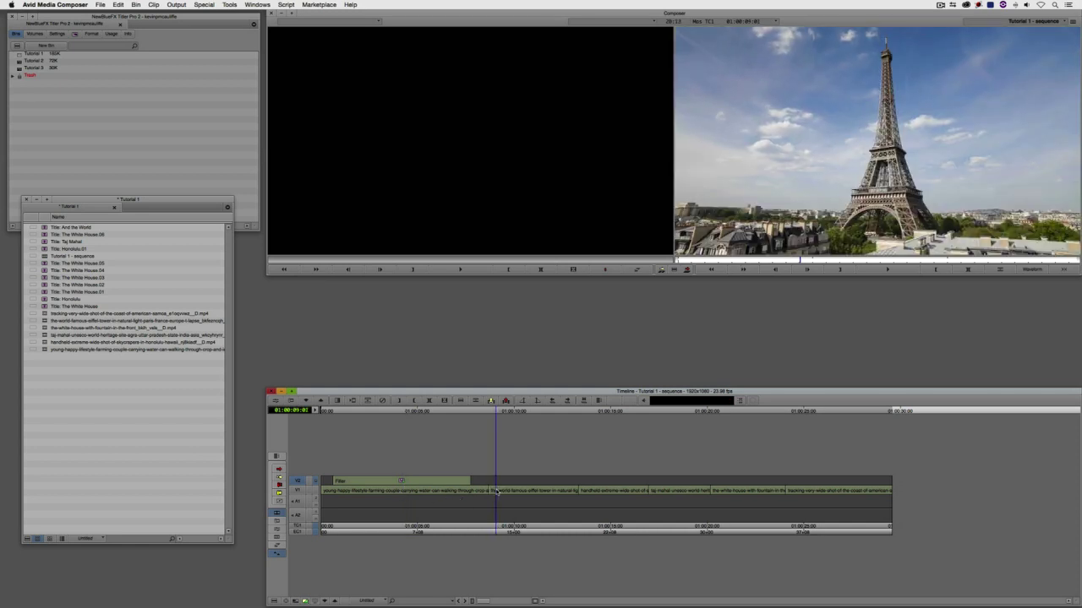
{"action": "left_click_drag", "start_coordinate": [497, 491], "coordinate": [573, 492]}
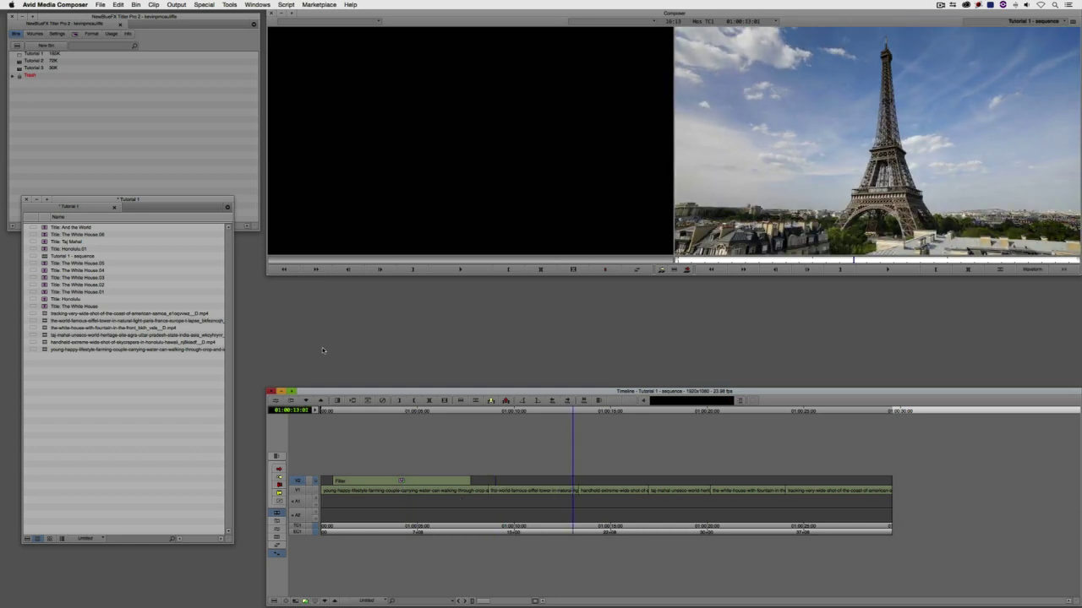
{"action": "key", "text": "super+8"}
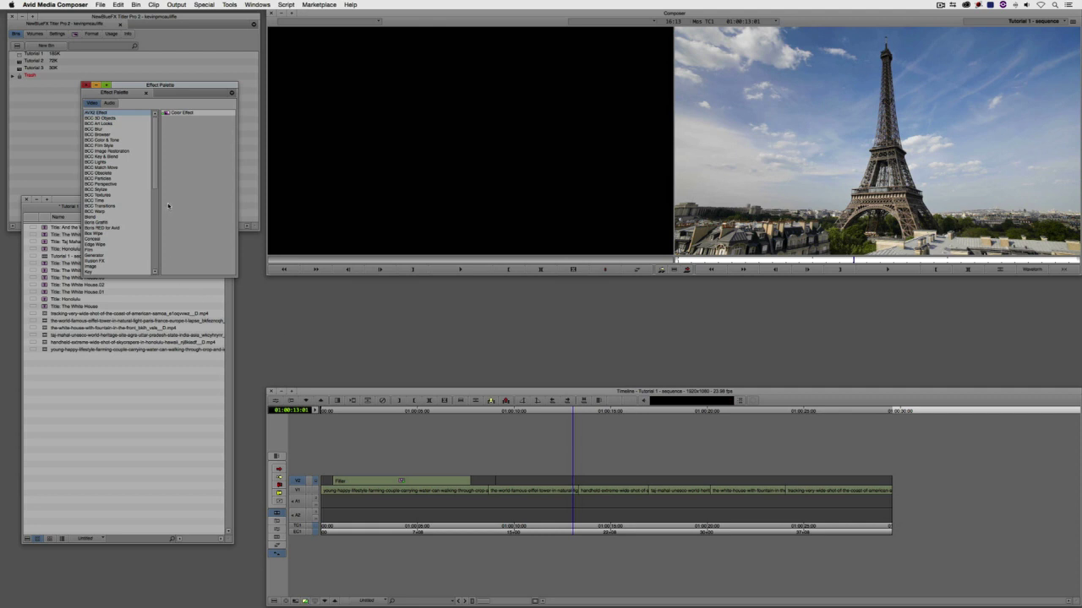
{"action": "left_click_drag", "start_coordinate": [156, 182], "coordinate": [160, 217]}
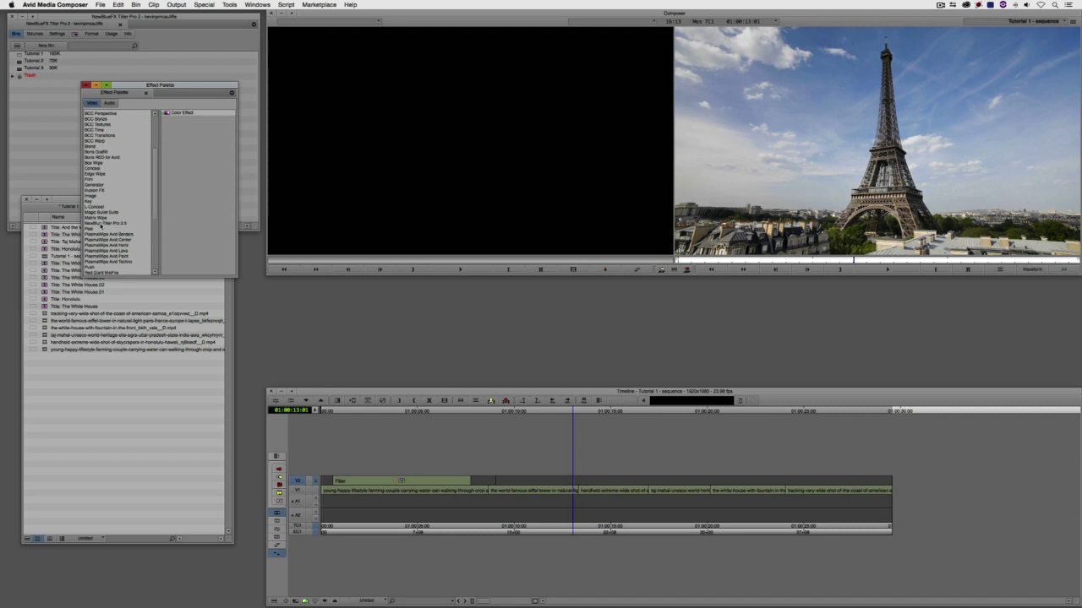
{"action": "left_click", "coordinate": [102, 223]}
{"action": "left_click_drag", "start_coordinate": [180, 112], "coordinate": [537, 482]}
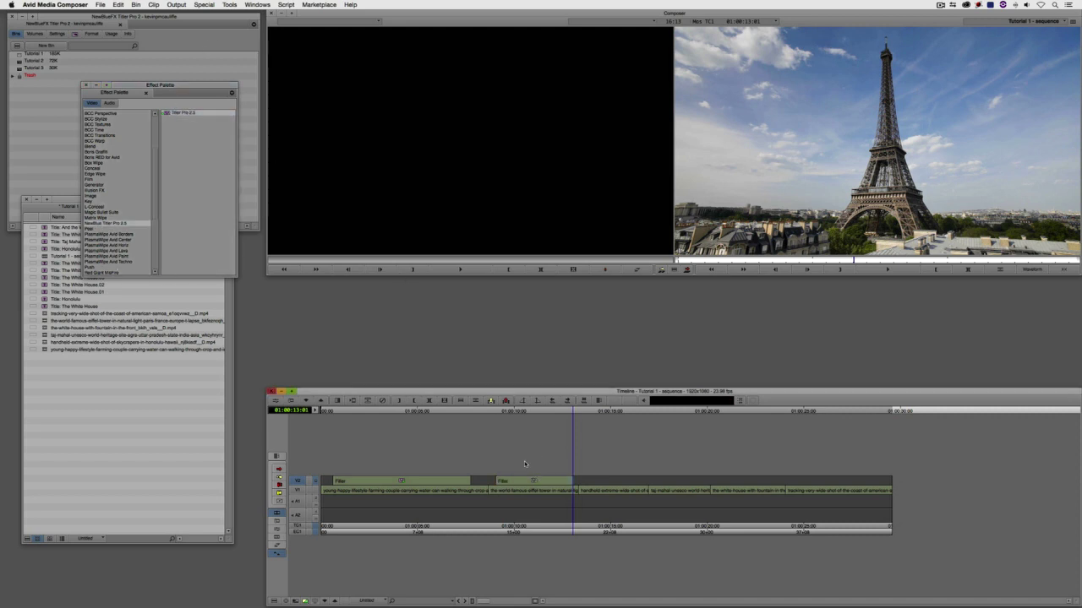
Trim 8 frames off the new title's edge, review the loop, and select the title
{"action": "left_click", "coordinate": [522, 475]}
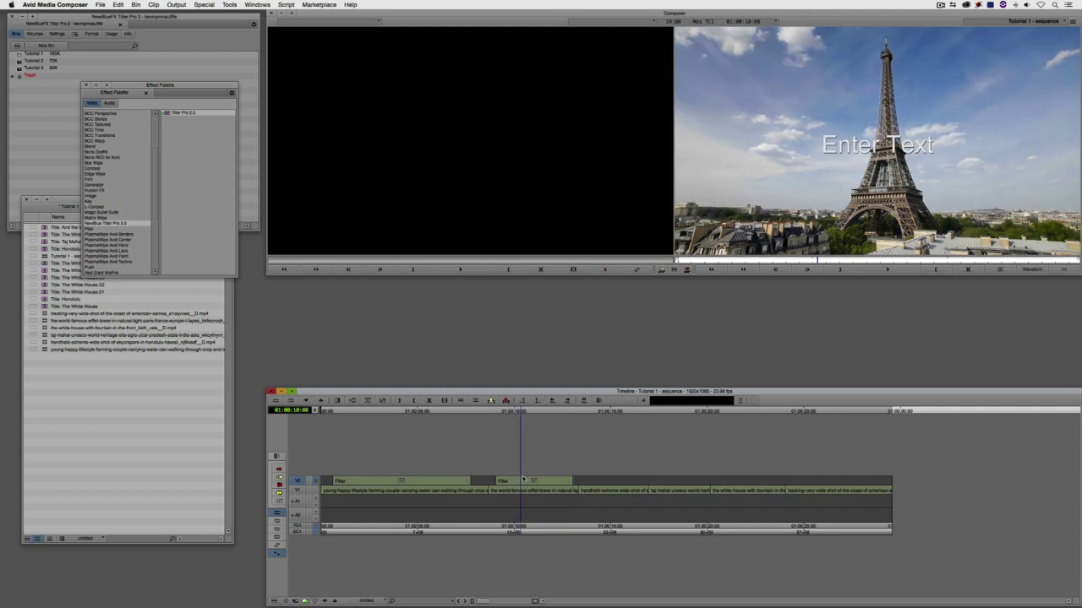
{"action": "mouse_move", "coordinate": [524, 479]}
{"action": "left_mouse_down"}
{"action": "mouse_move", "coordinate": [560, 479]}
{"action": "mouse_move", "coordinate": [510, 480]}
{"action": "mouse_move", "coordinate": [562, 488]}
{"action": "mouse_move", "coordinate": [523, 489]}
{"action": "left_mouse_up"}
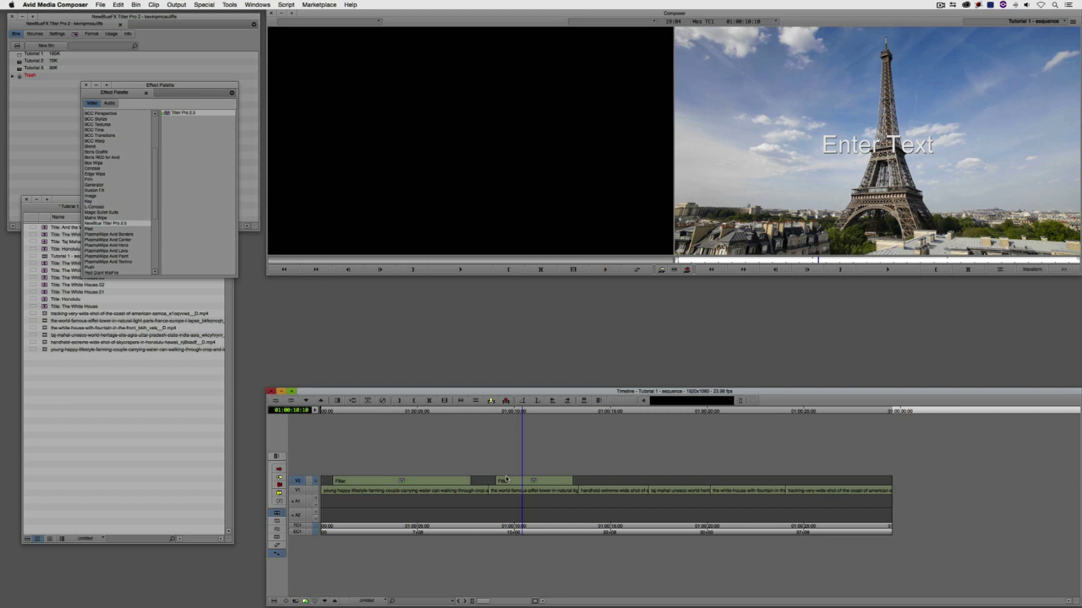
{"action": "left_click", "coordinate": [571, 490]}
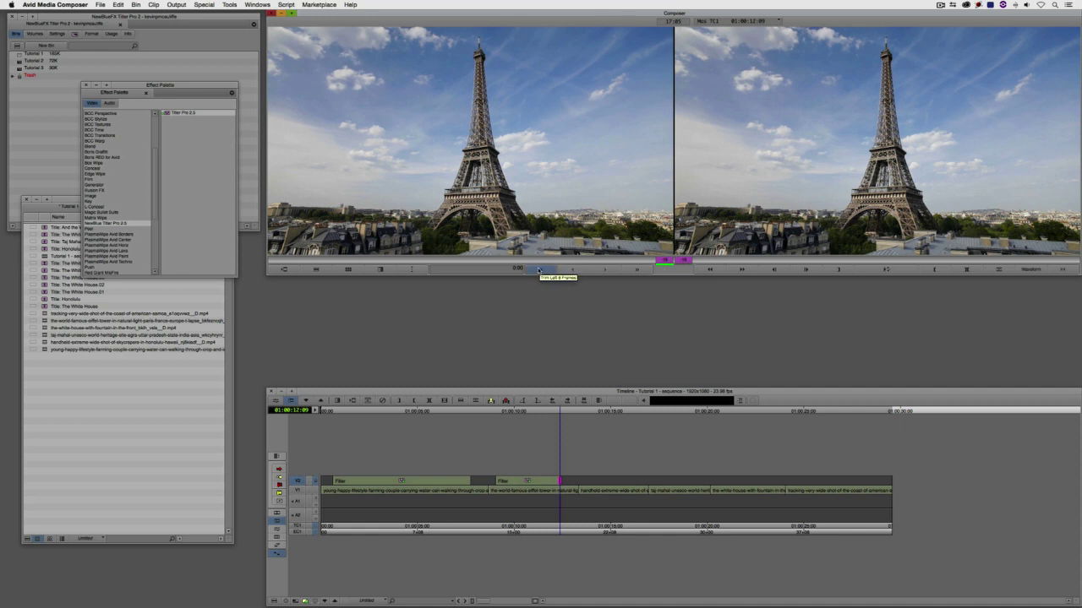
{"action": "left_click", "coordinate": [538, 270]}
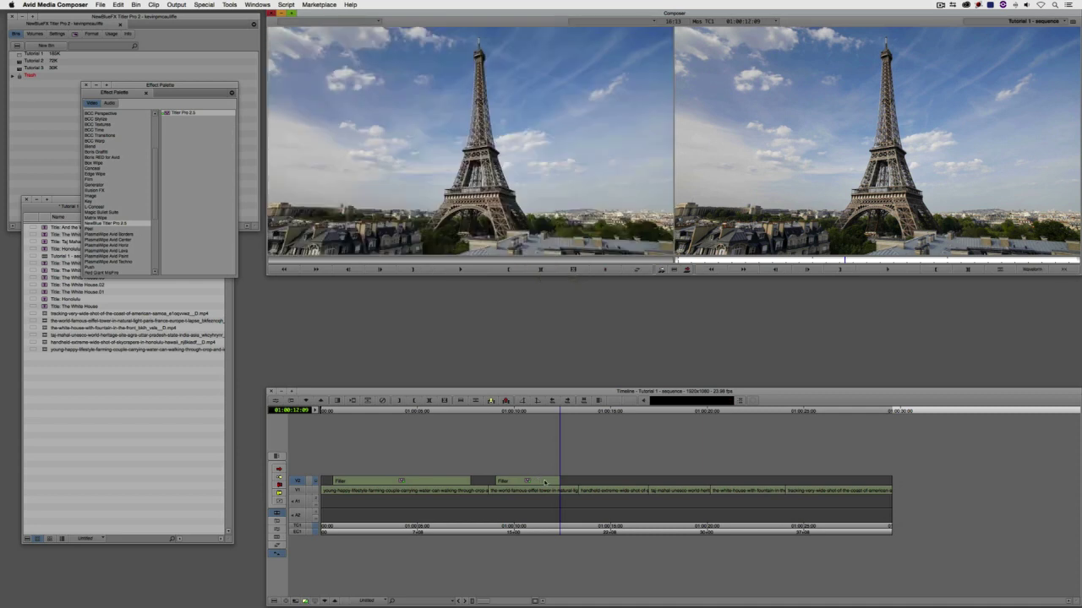
{"action": "left_click", "coordinate": [563, 484]}
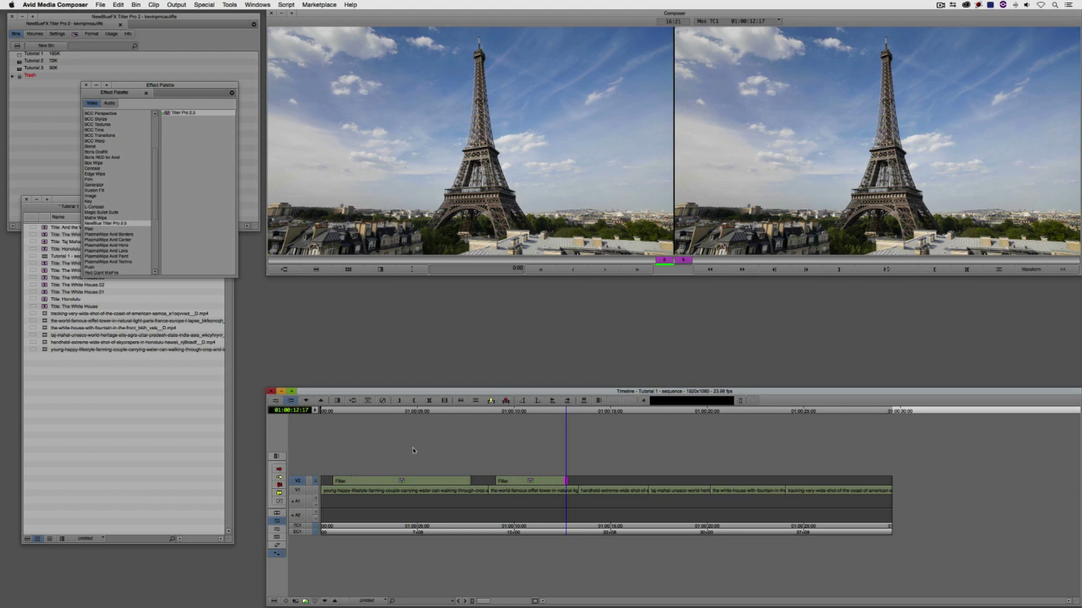
{"action": "left_click", "coordinate": [528, 489]}
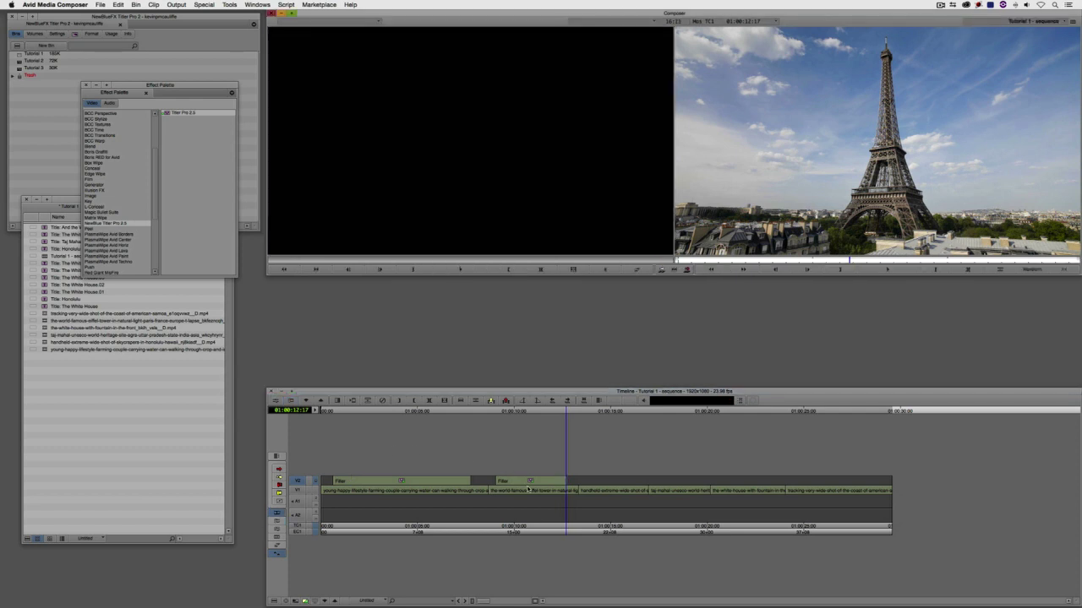
{"action": "left_click", "coordinate": [534, 482]}
Mark in/out over the Honolulu shot and overwrite the Honolulu.01 title onto V2
{"action": "key", "text": "a"}
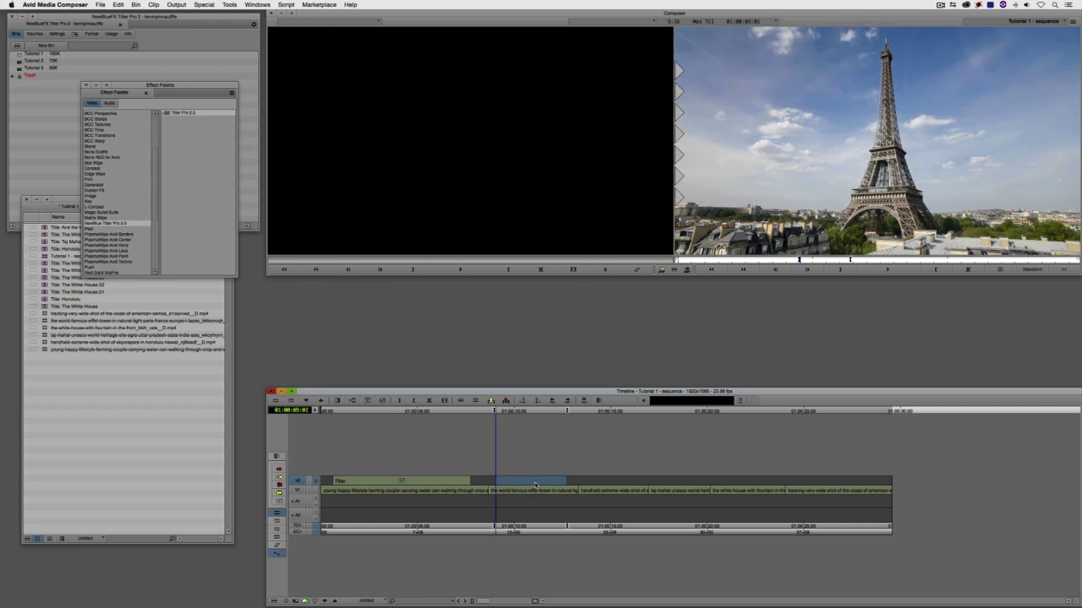
{"action": "left_click_drag", "start_coordinate": [160, 86], "coordinate": [153, 35]}
{"action": "left_click", "coordinate": [108, 431]}
{"action": "left_click_drag", "start_coordinate": [47, 250], "coordinate": [374, 234]}
{"action": "left_click", "coordinate": [379, 257]}
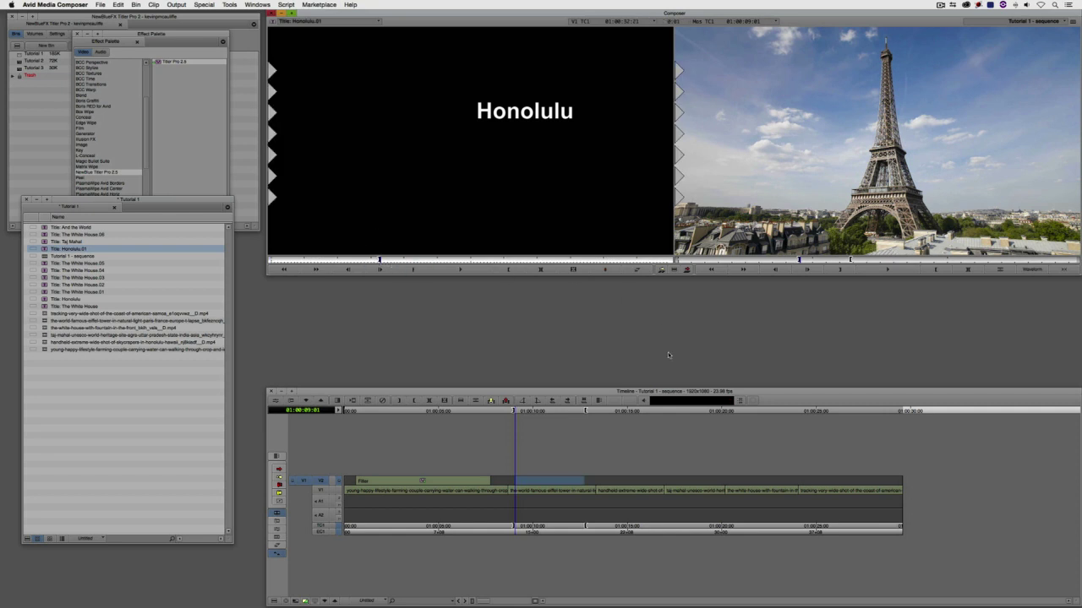
{"action": "left_click", "coordinate": [605, 490]}
{"action": "key", "text": "i"}
{"action": "left_click_drag", "start_coordinate": [605, 490], "coordinate": [671, 490]}
{"action": "key", "text": "o"}
{"action": "key", "text": "b"}
Overwrite the Taj Mahal title onto V2 over the next marked span
{"action": "key", "text": "i"}
{"action": "key", "text": "l"}
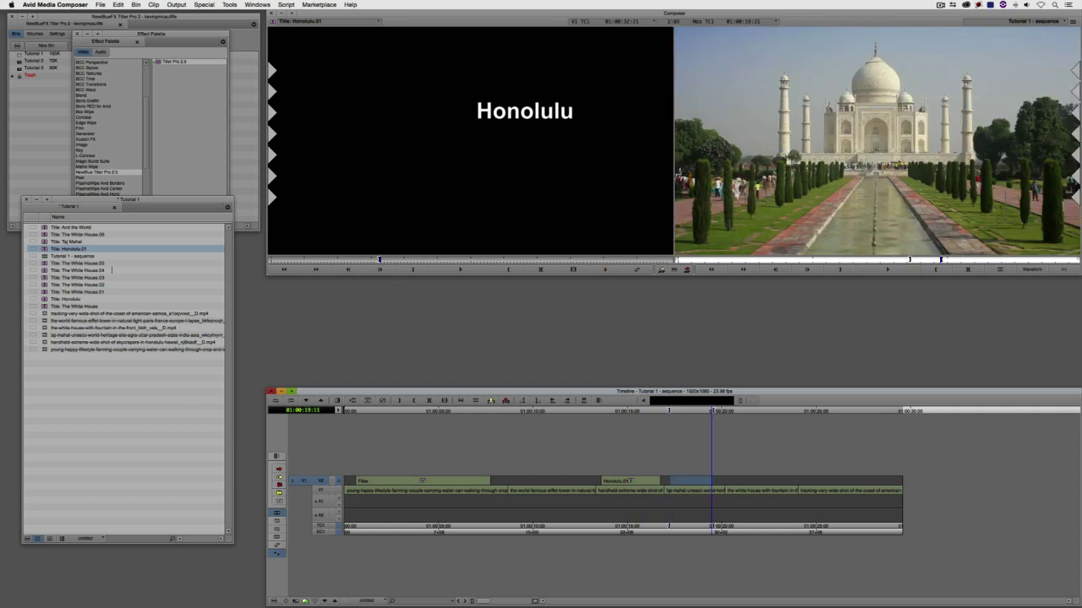
{"action": "left_click_drag", "start_coordinate": [49, 242], "coordinate": [405, 207]}
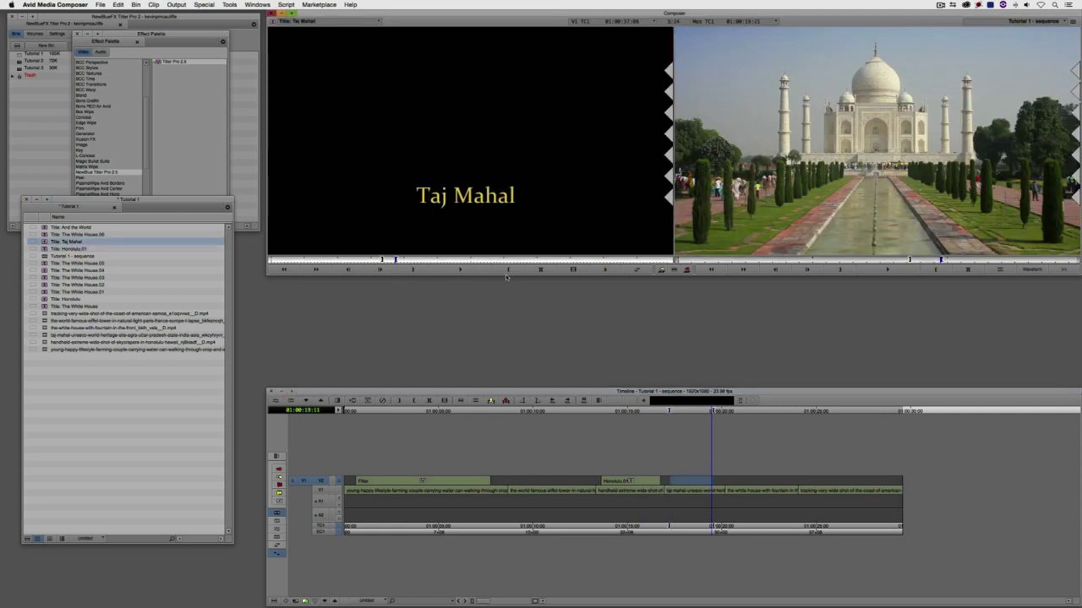
{"action": "key", "text": "b"}
Mark the White House shot and overwrite The White House.06 title onto V2
{"action": "left_click_drag", "start_coordinate": [731, 491], "coordinate": [790, 492]}
{"action": "key", "text": "o"}
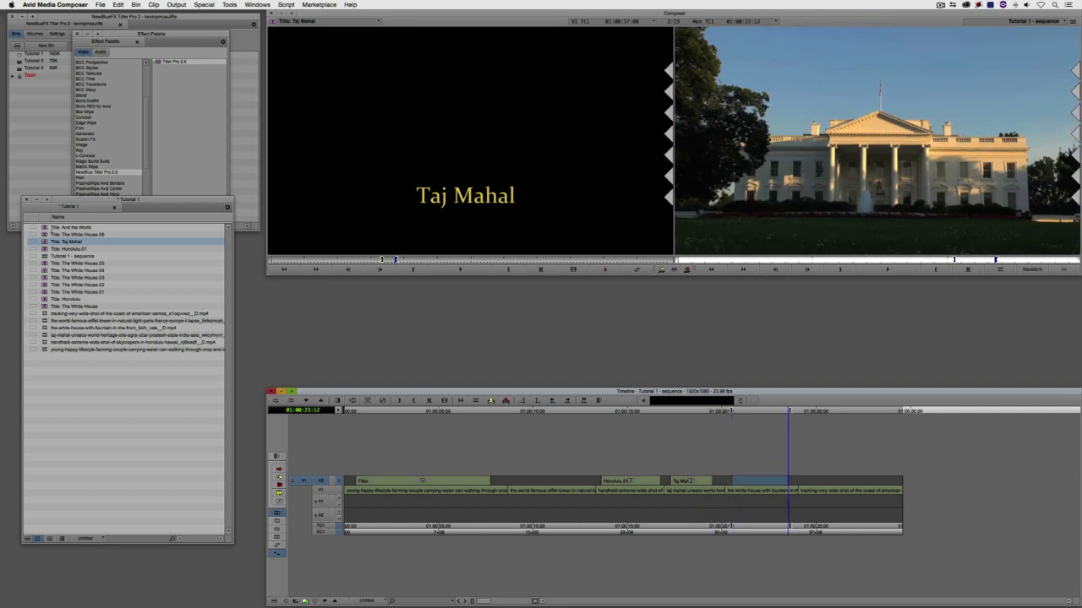
{"action": "left_click_drag", "start_coordinate": [76, 234], "coordinate": [393, 212]}
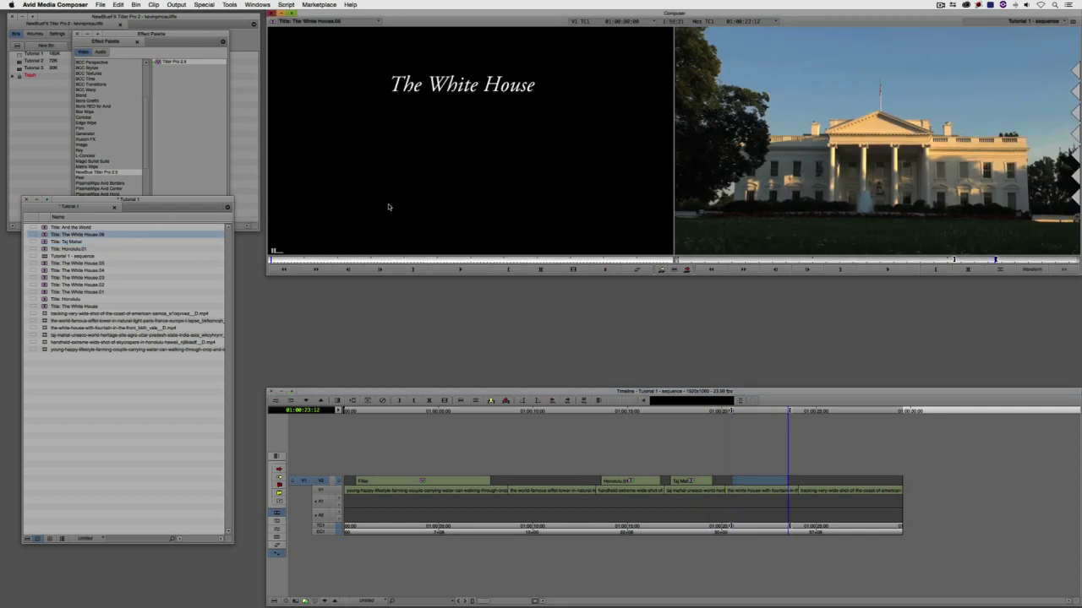
{"action": "left_click_drag", "start_coordinate": [395, 261], "coordinate": [425, 262]}
{"action": "key", "text": "b"}
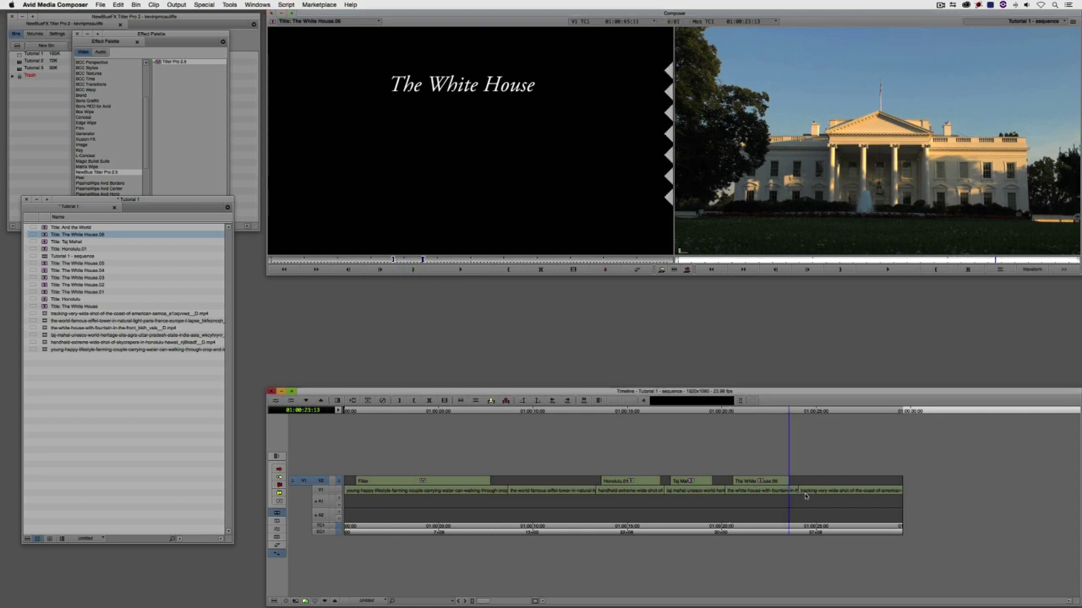
Mark the final shot, overwrite the And the World title, then return to Honolulu
{"action": "left_click", "coordinate": [805, 496]}
{"action": "key", "text": "i"}
{"action": "left_click_drag", "start_coordinate": [812, 494], "coordinate": [894, 492]}
{"action": "key", "text": "o"}
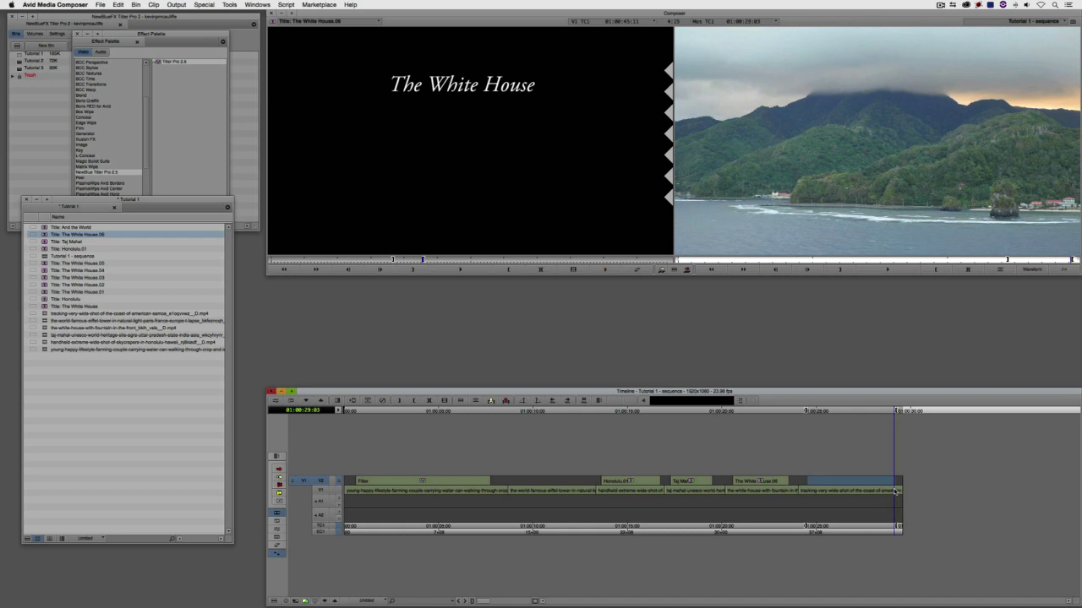
{"action": "double_click", "coordinate": [69, 227]}
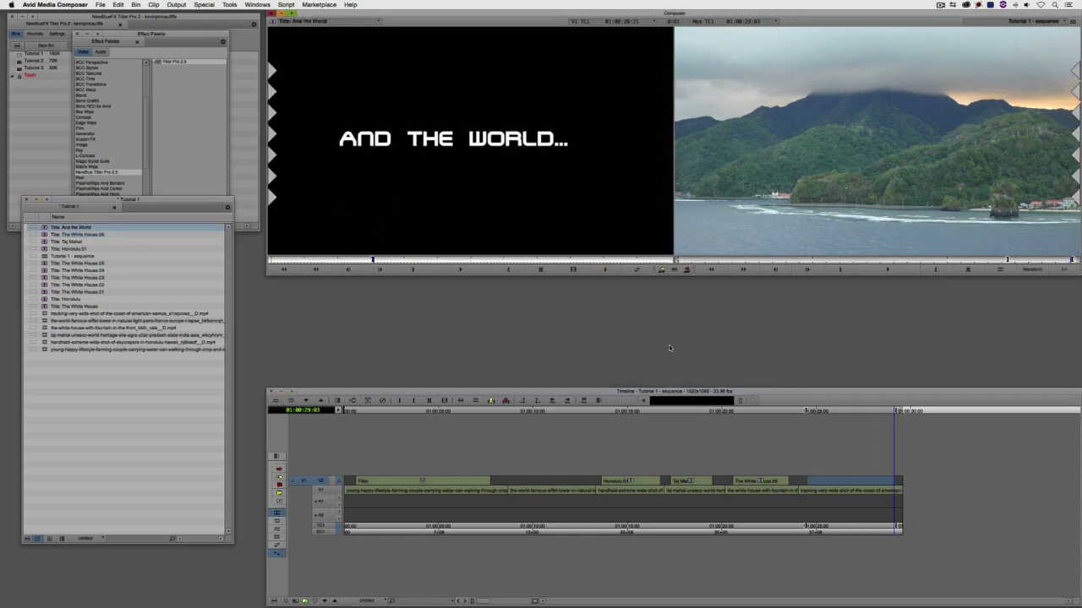
{"action": "key", "text": "b"}
{"action": "left_click", "coordinate": [848, 460]}
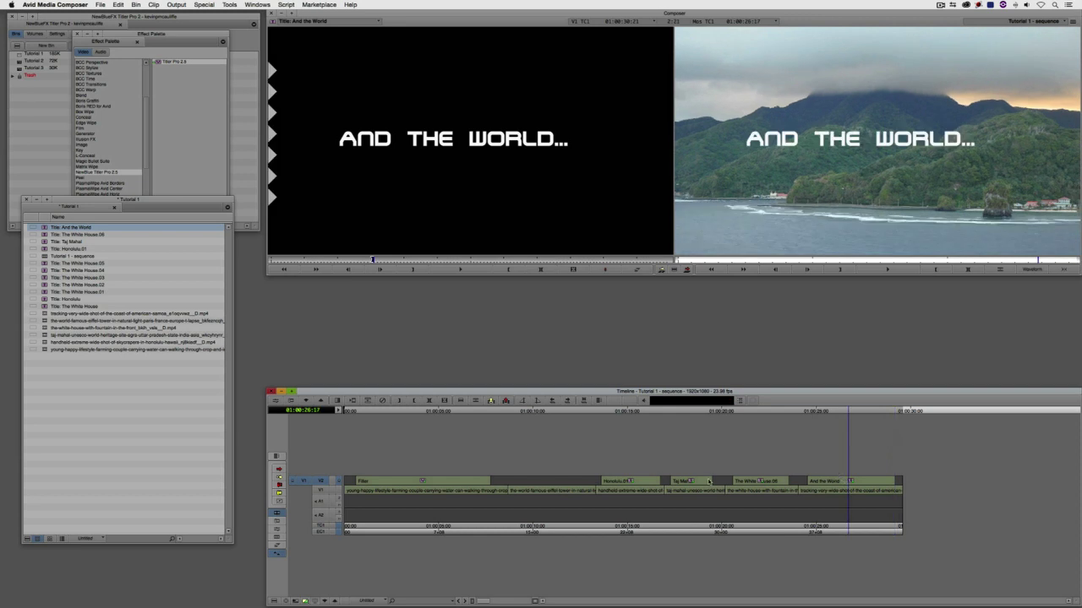
{"action": "left_click", "coordinate": [624, 481]}
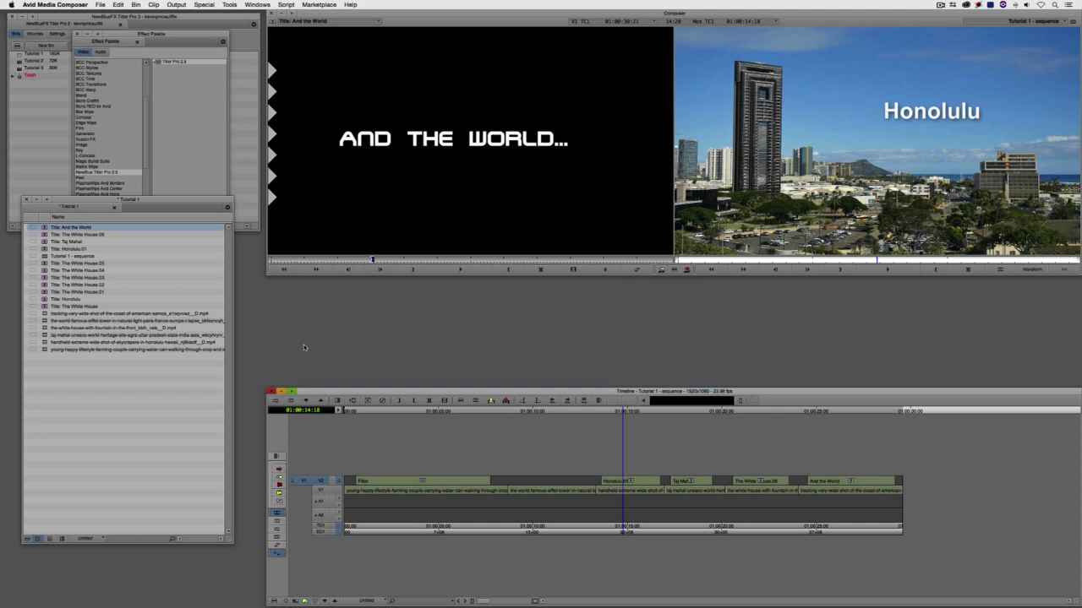
{"action": "left_click", "coordinate": [505, 399]}
Add Taj Mahal, The White House and And the World to the selection, then promote all to Titler Pro 2.5
{"action": "left_click", "coordinate": [685, 481], "text": "shift"}
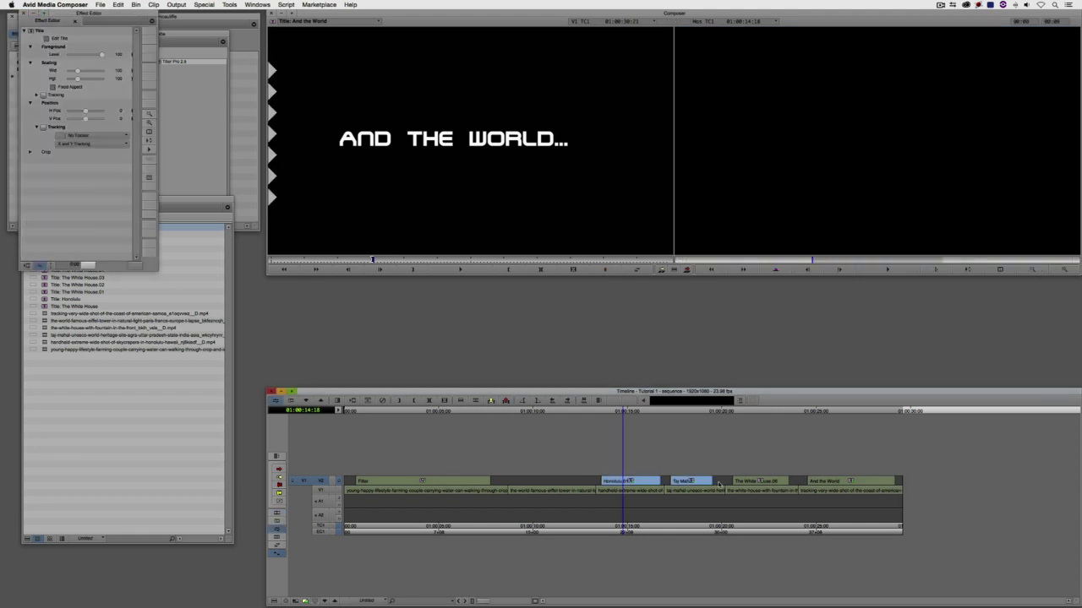
{"action": "left_click", "coordinate": [760, 481], "text": "shift"}
{"action": "left_click", "coordinate": [818, 481], "text": "shift"}
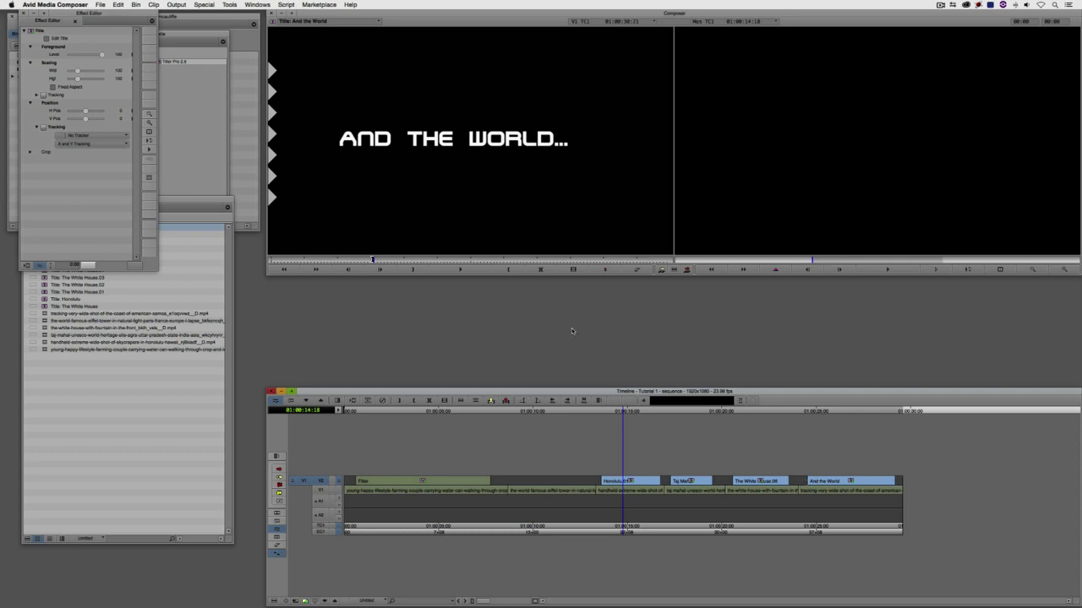
{"action": "left_click", "coordinate": [229, 5]}
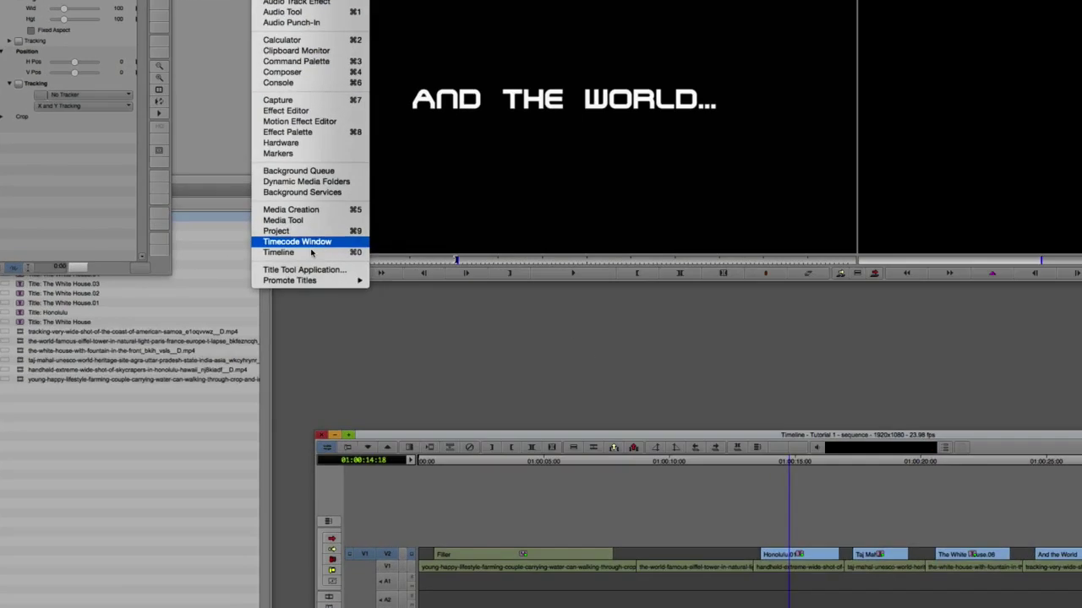
{"action": "mouse_move", "coordinate": [266, 274]}
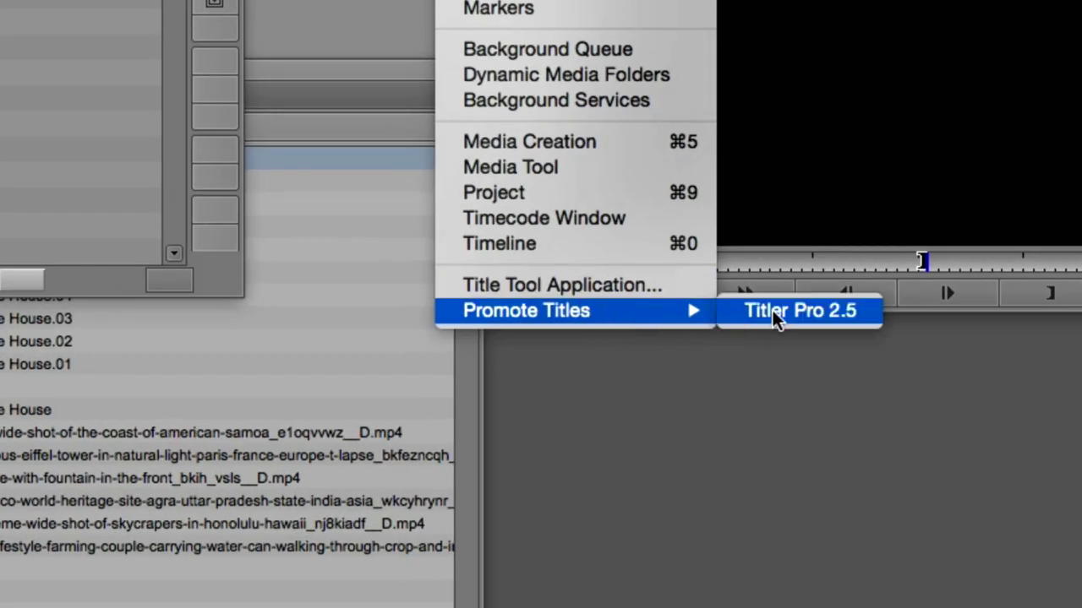
{"action": "left_click", "coordinate": [773, 313]}
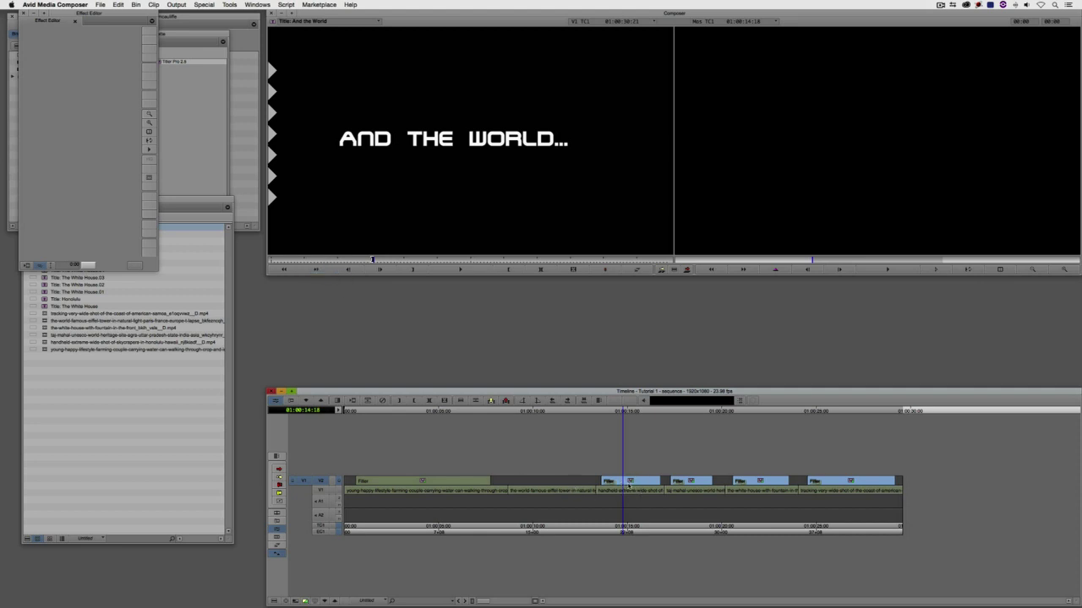
{"action": "left_click", "coordinate": [641, 504]}
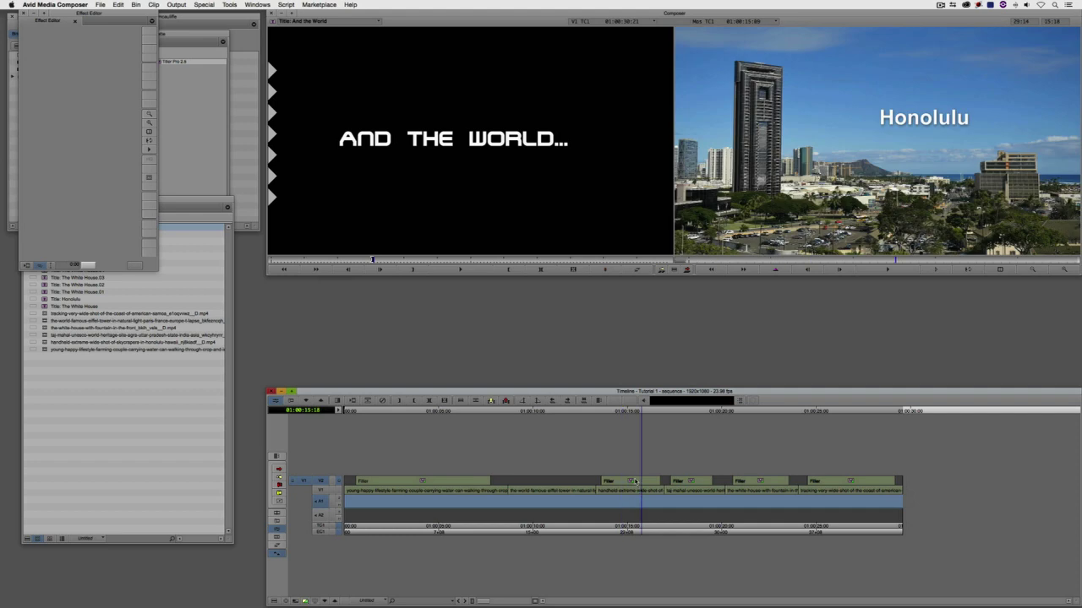
{"action": "left_click", "coordinate": [636, 481]}
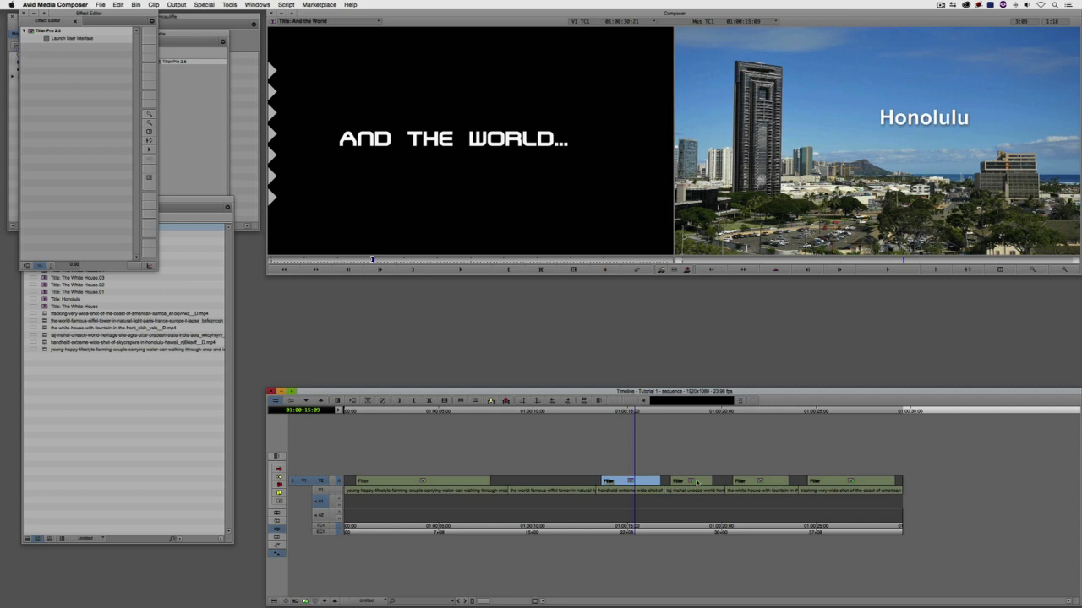
{"action": "left_click", "coordinate": [696, 483]}
{"action": "left_click", "coordinate": [755, 483]}
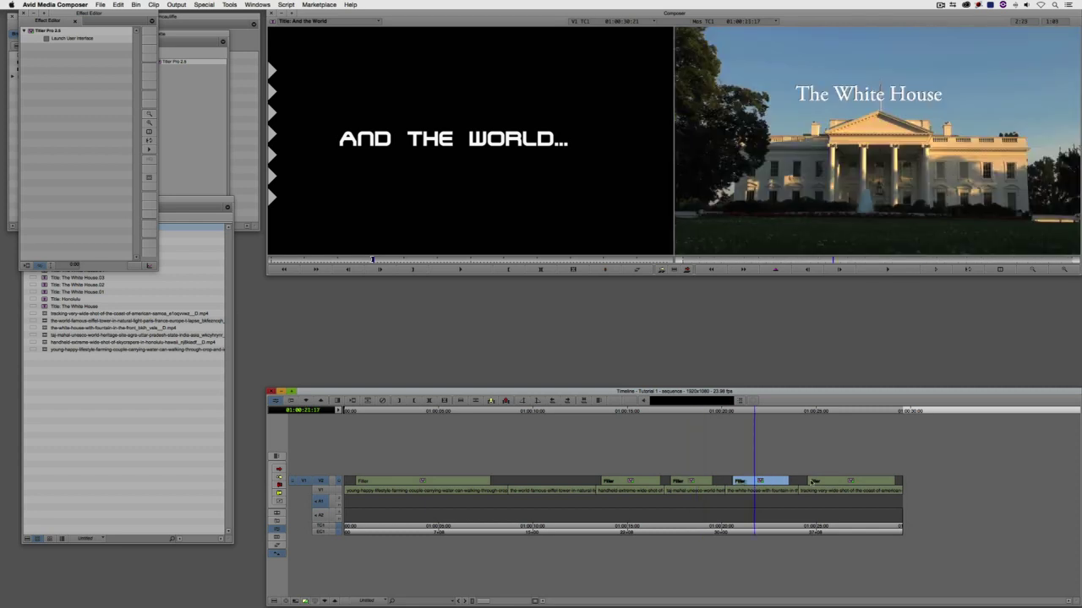
{"action": "left_click", "coordinate": [837, 481]}
{"action": "left_click", "coordinate": [635, 482]}
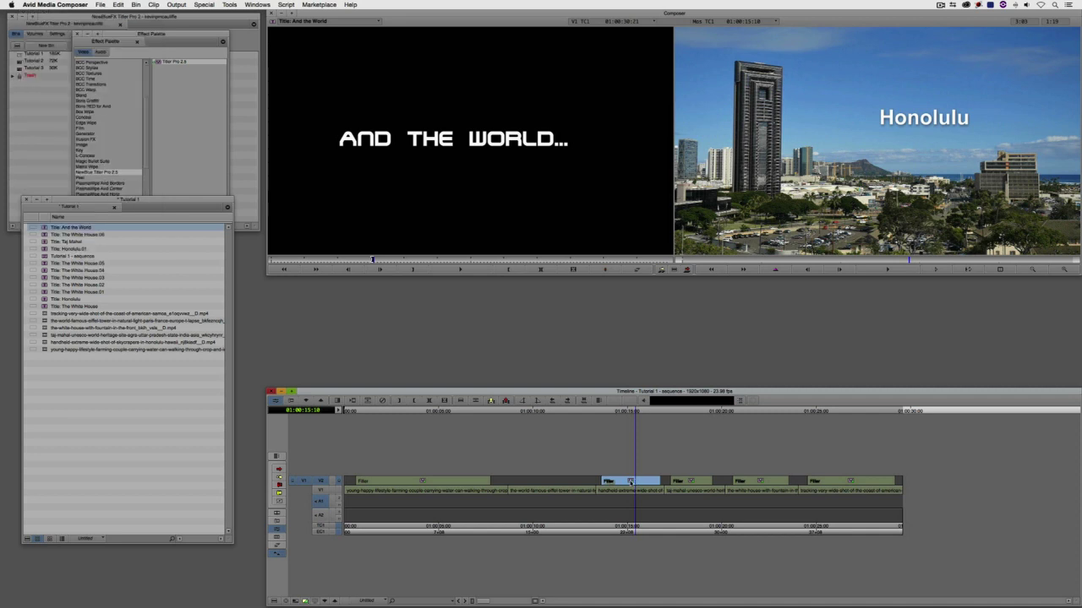
Mark the span of the Eiffel Tower shot in the sequence
{"action": "left_click", "coordinate": [602, 488]}
{"action": "left_click_drag", "start_coordinate": [606, 487], "coordinate": [845, 289]}
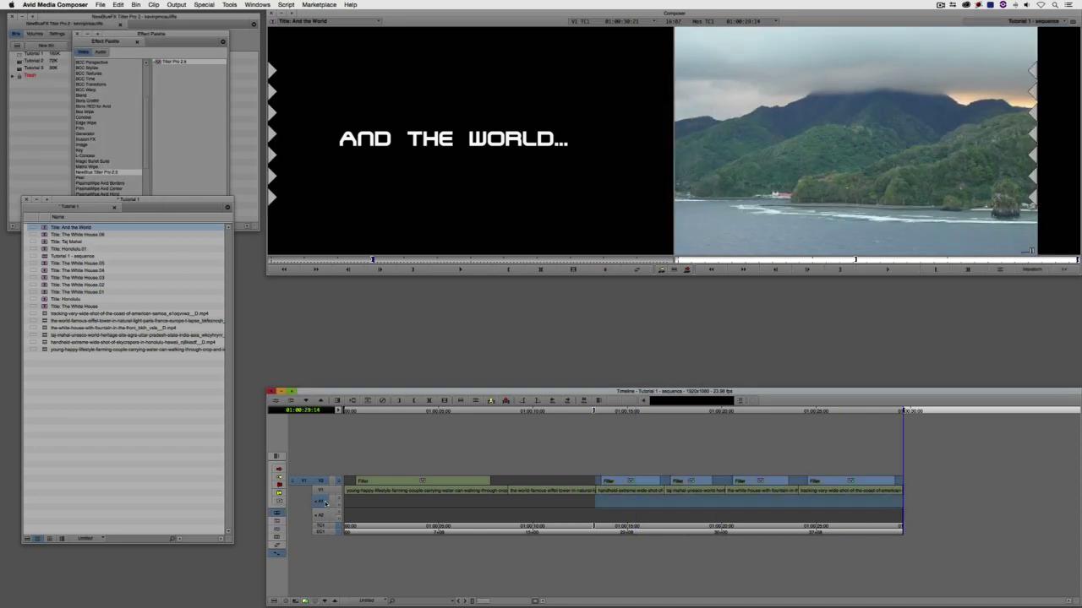
{"action": "left_click", "coordinate": [533, 499]}
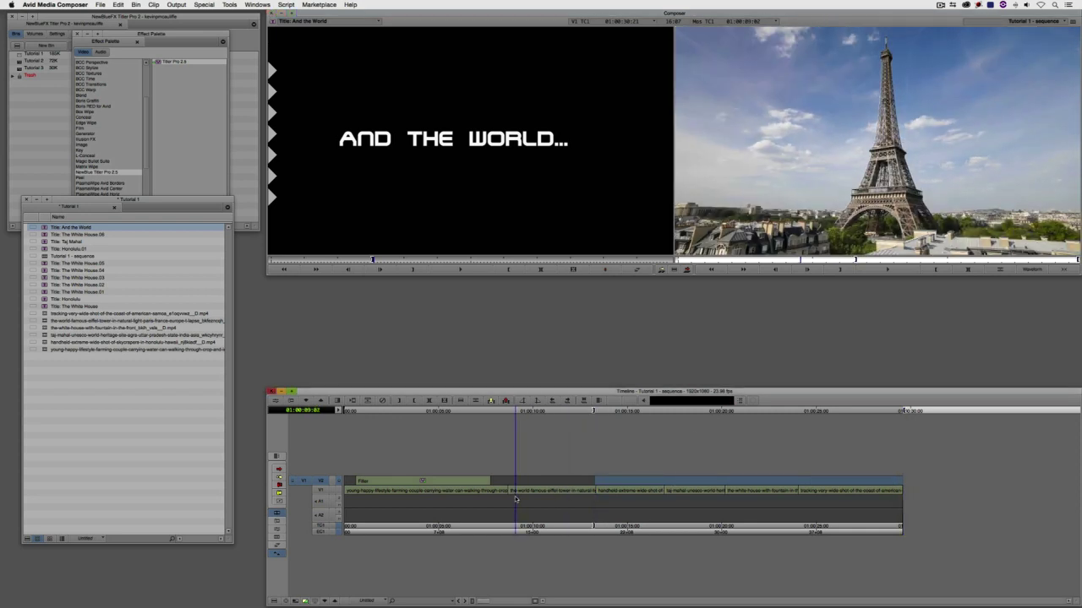
{"action": "left_click", "coordinate": [581, 488], "text": "shift"}
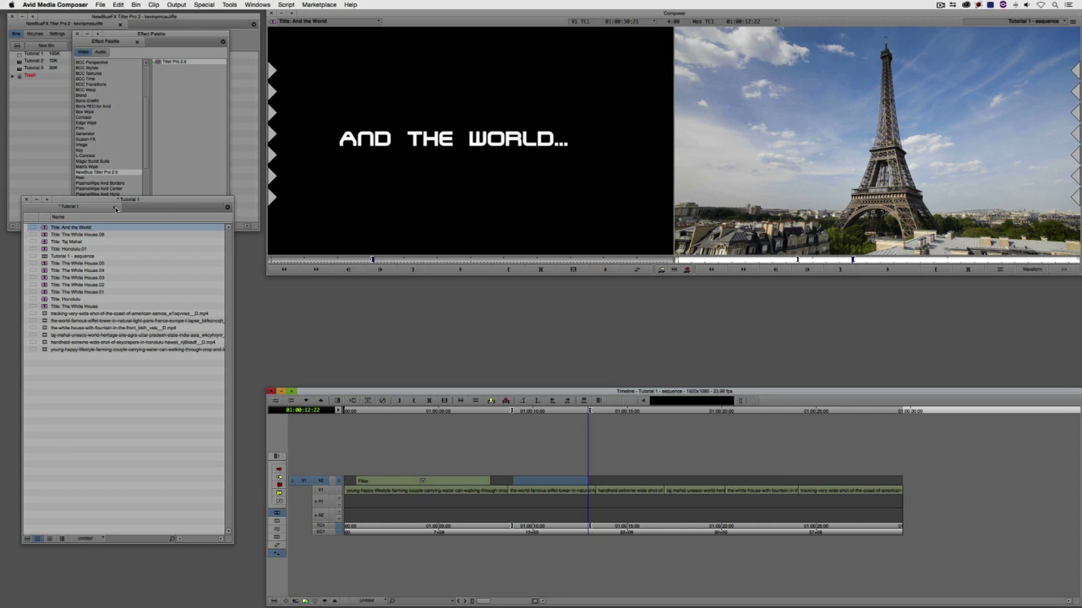
{"action": "key", "text": "q"}
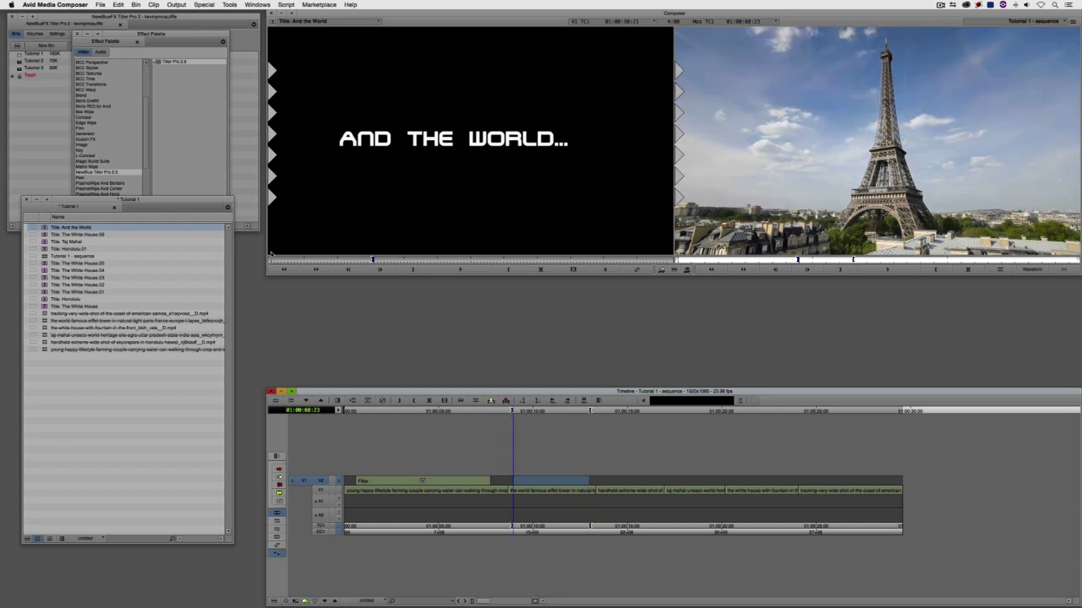
{"action": "key", "text": "w"}
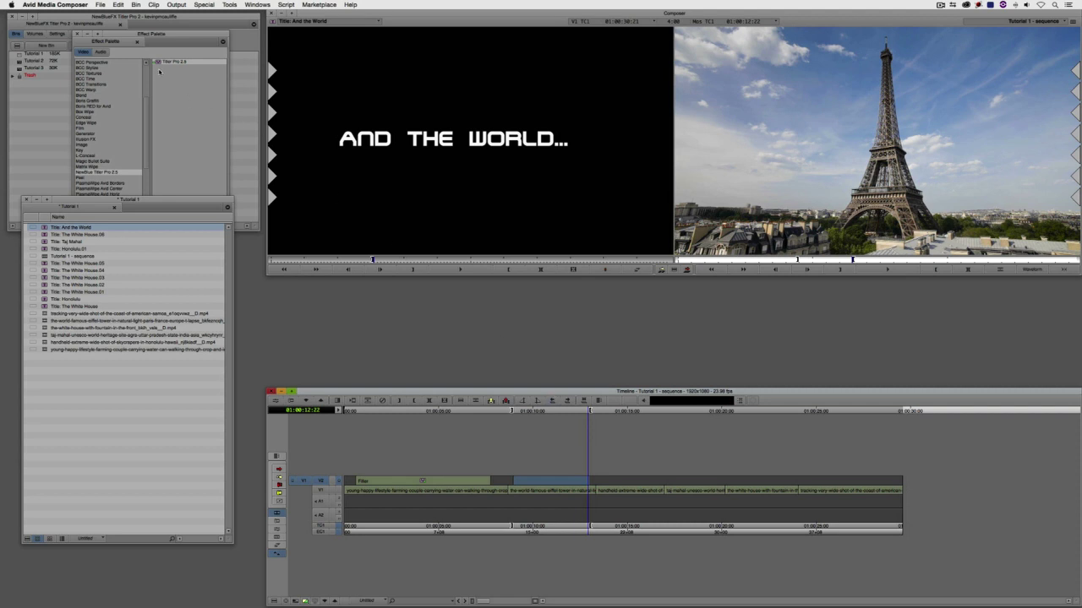
Place Titler Pro 2.5 on V2 above the Eiffel Tower shot and open it for editing
{"action": "left_click_drag", "start_coordinate": [156, 61], "coordinate": [488, 179]}
{"action": "left_click_drag", "start_coordinate": [559, 426], "coordinate": [558, 482]}
{"action": "left_click", "coordinate": [557, 483]}
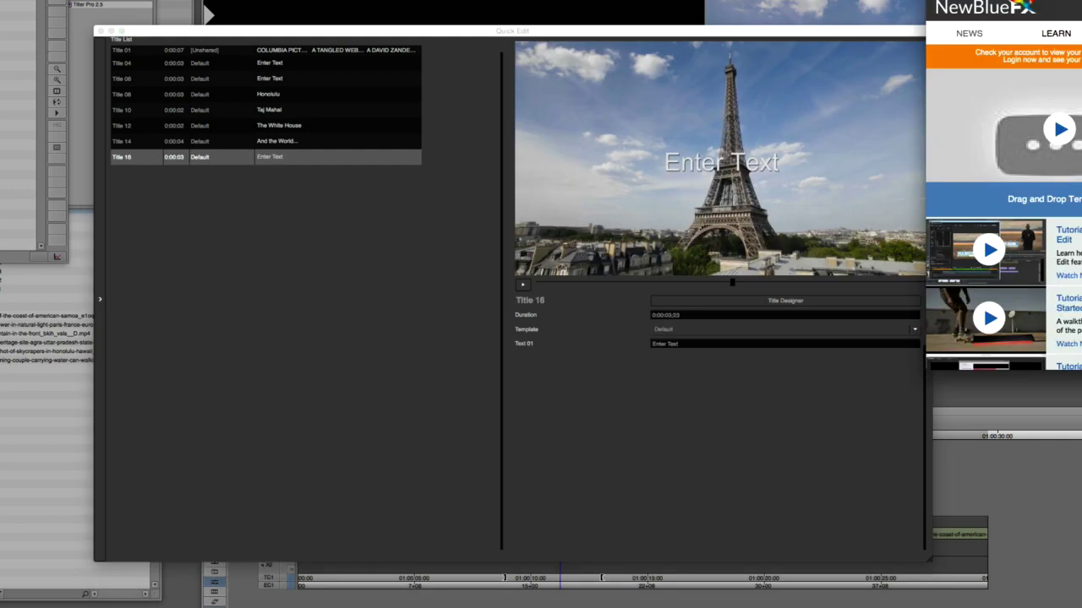
Bring Title 16's Quick Edit window forward and close it, leaving 'Enter Text' unchanged
{"action": "left_click", "coordinate": [862, 36]}
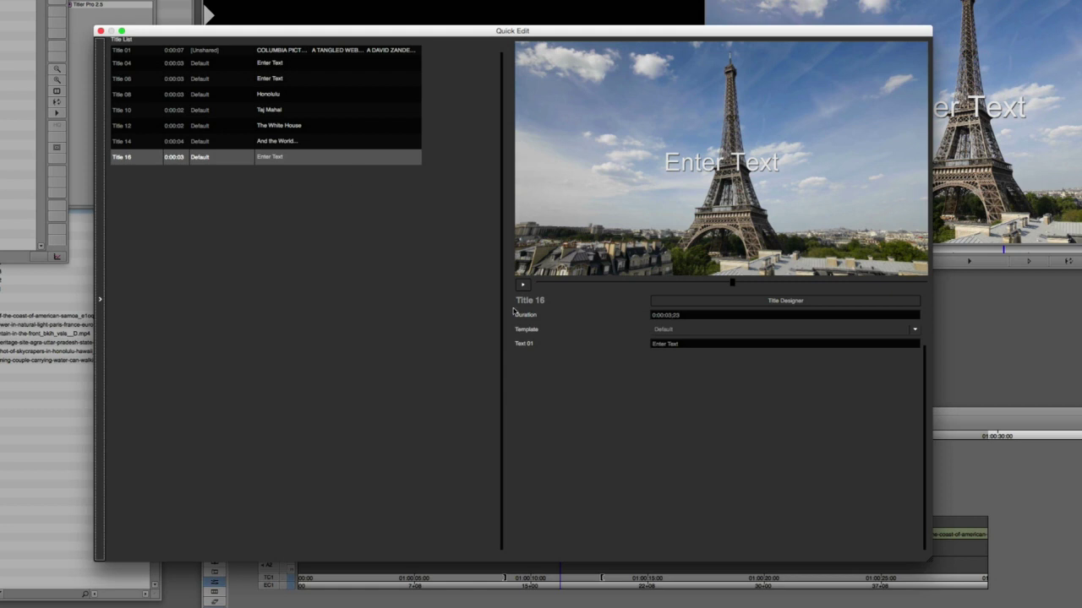
{"action": "left_click", "coordinate": [101, 30]}
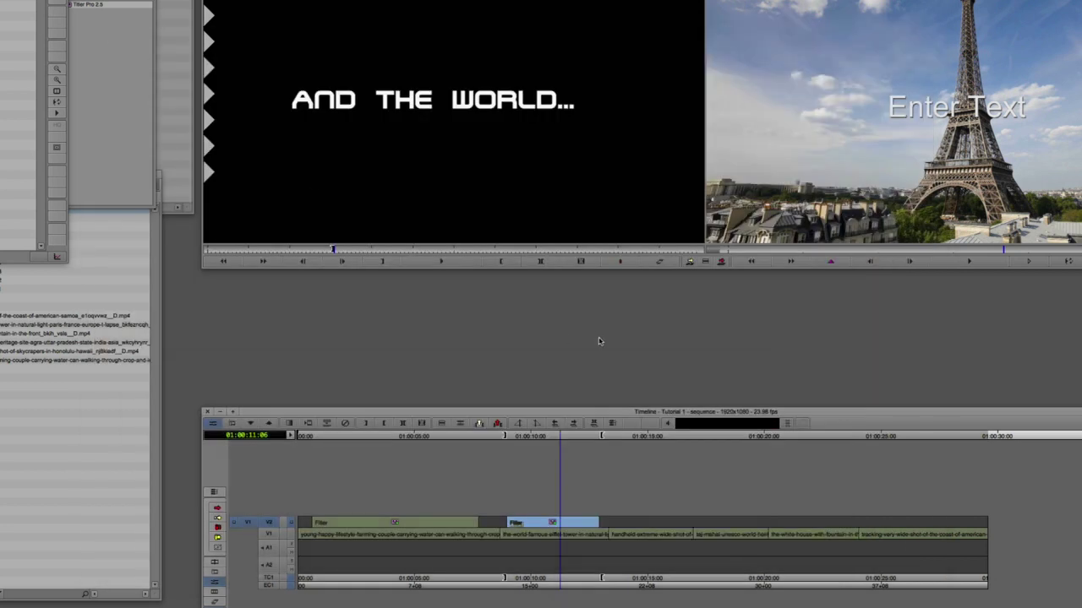
Play from the opening title, then park on the Eiffel Tower title clip to show its effect
{"action": "left_click", "coordinate": [456, 521]}
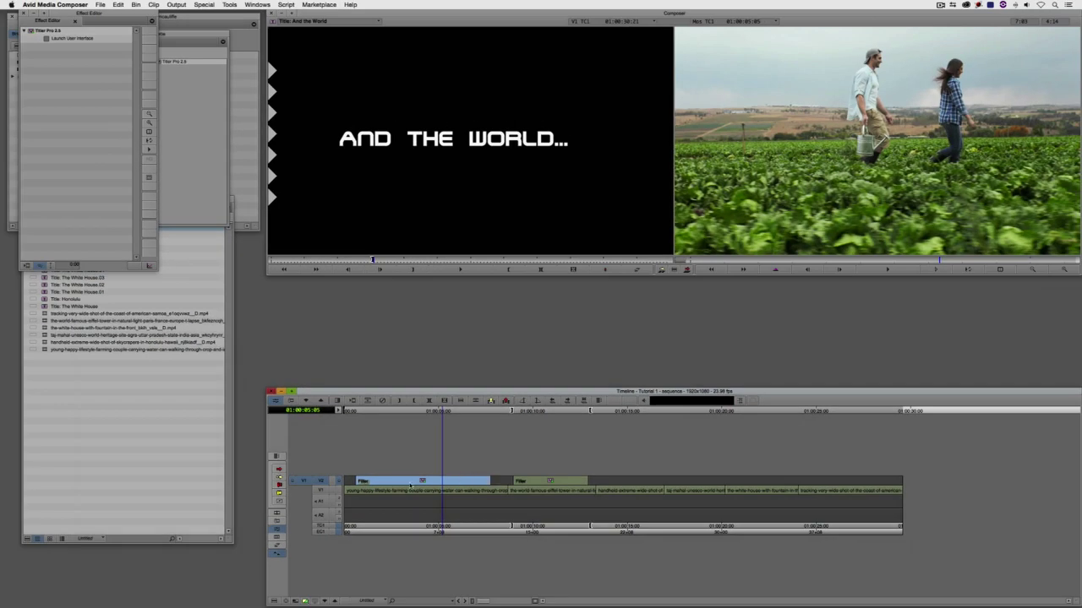
{"action": "left_click", "coordinate": [411, 486]}
{"action": "key", "text": "super+8"}
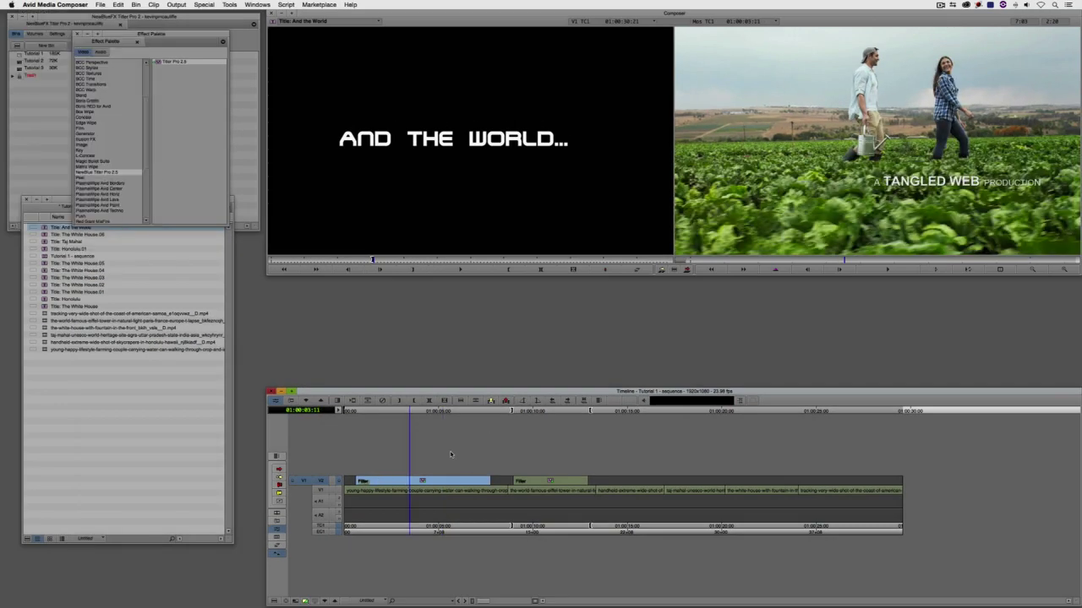
{"action": "left_click", "coordinate": [372, 486]}
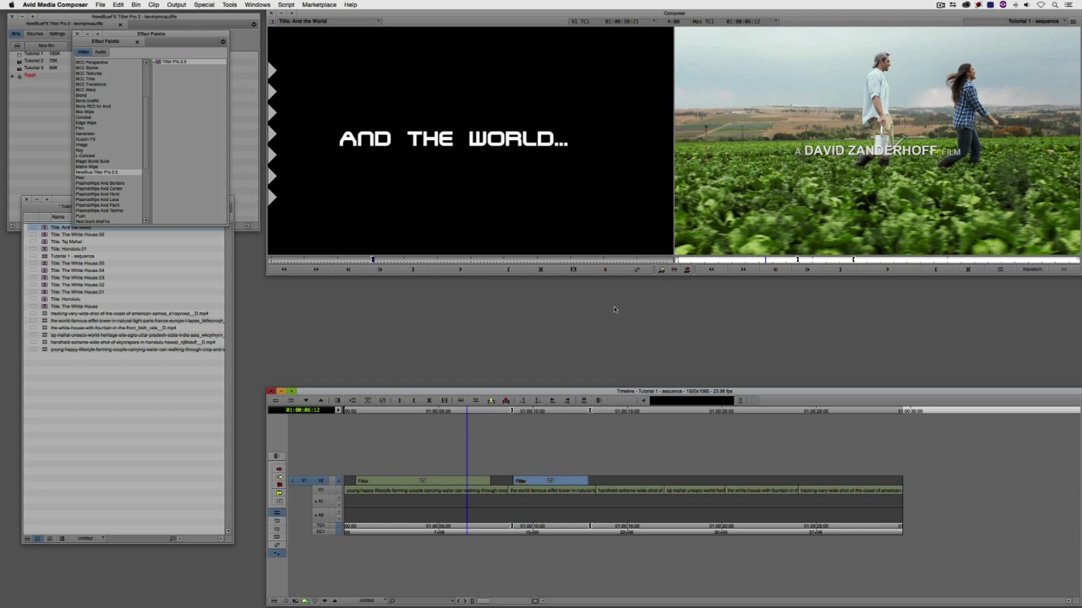
{"action": "left_click", "coordinate": [544, 488]}
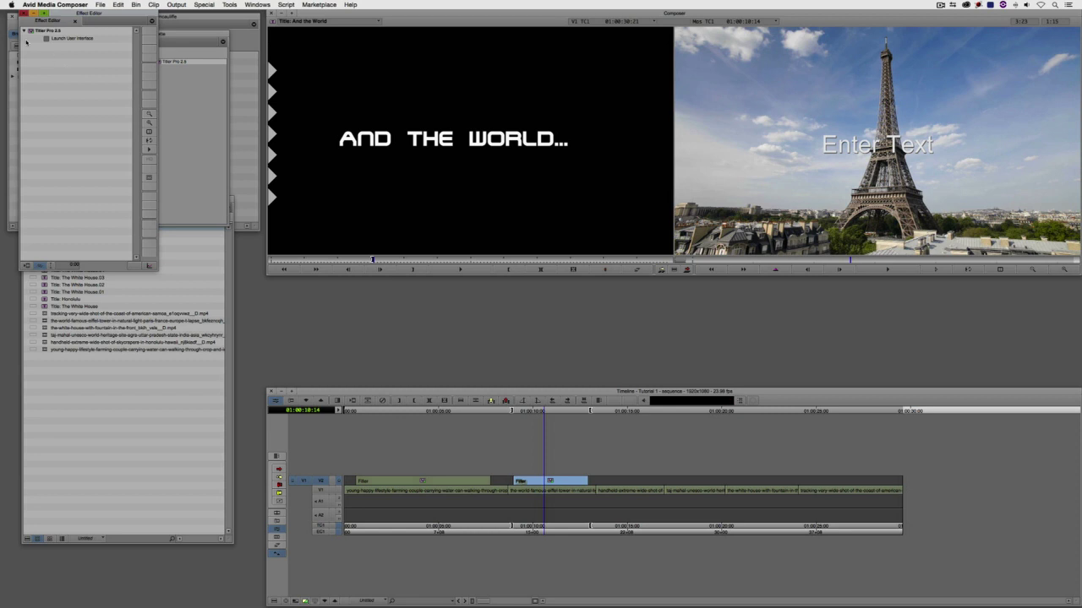
In Title 01's Quick Edit, replace the Text 03 director name with another person's name, then close it
{"action": "left_click", "coordinate": [72, 40]}
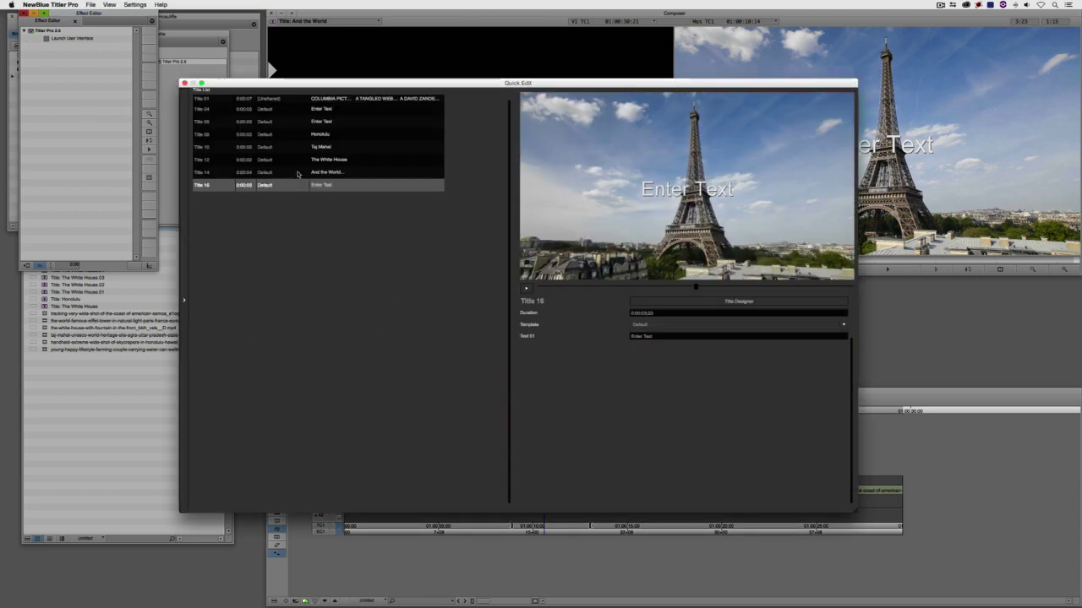
{"action": "left_click", "coordinate": [341, 99]}
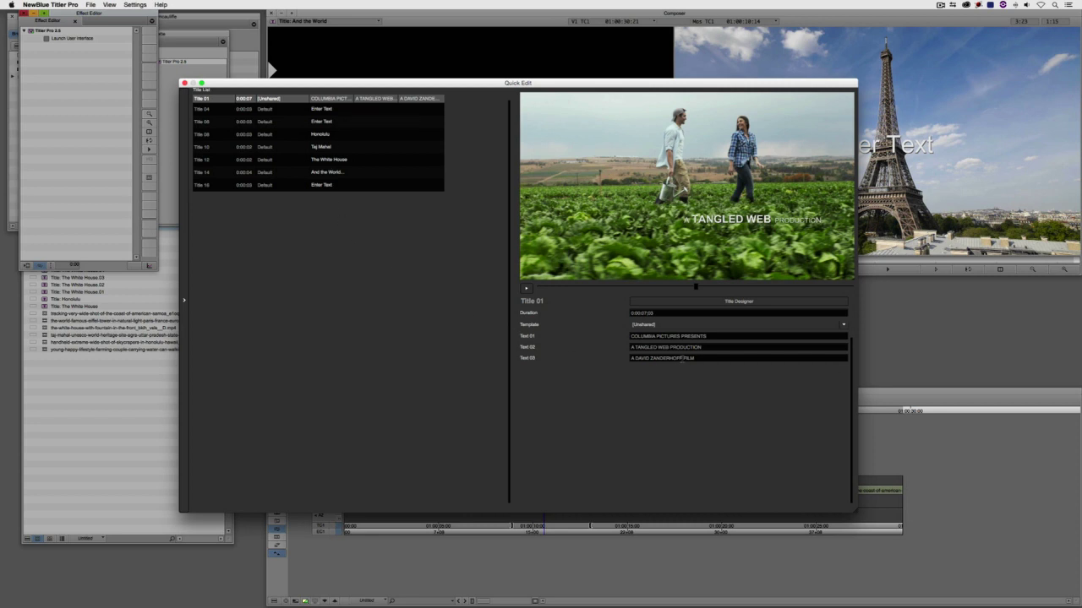
{"action": "left_click_drag", "start_coordinate": [681, 358], "coordinate": [634, 358]}
{"action": "type", "text": "Kevin"}
{"action": "key", "text": "BackSpace"}
{"action": "key", "text": "BackSpace"}
{"action": "key", "text": "BackSpace"}
{"action": "key", "text": "BackSpace"}
{"action": "type", "text": "evin P McAuliffe"}
{"action": "left_click_drag", "start_coordinate": [695, 287], "coordinate": [793, 292]}
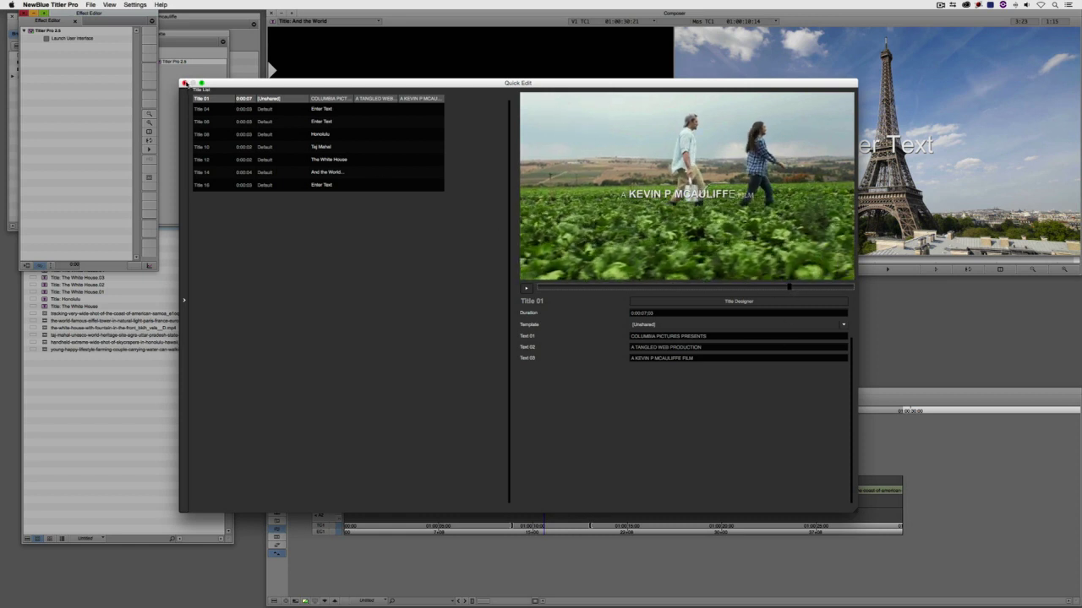
{"action": "left_click", "coordinate": [184, 82]}
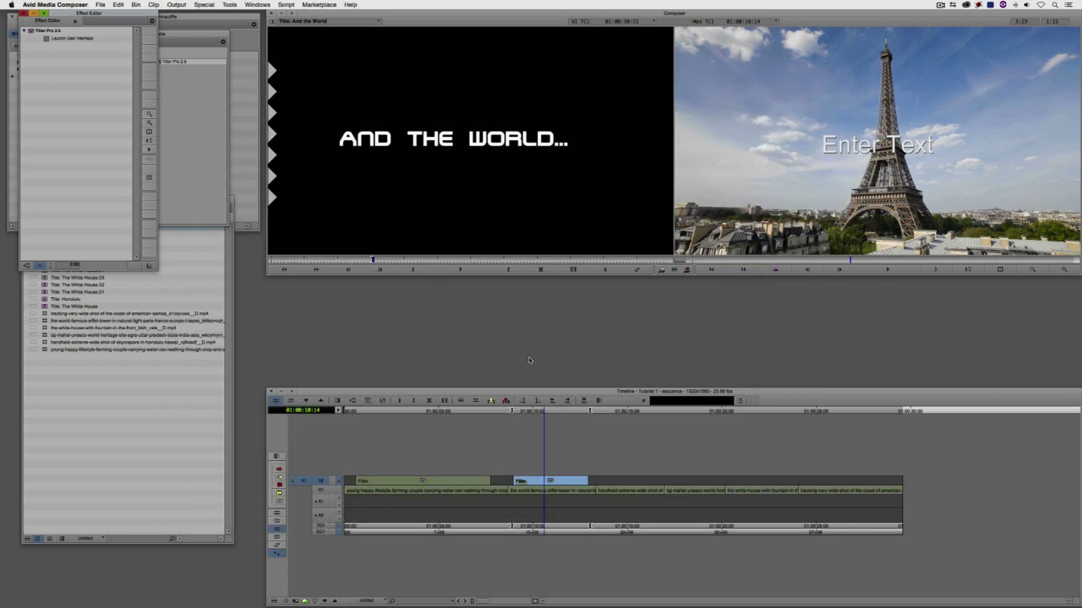
Play the opening title on V2 to confirm the updated director credit, then park on the Eiffel Tower title
{"action": "left_click", "coordinate": [389, 481]}
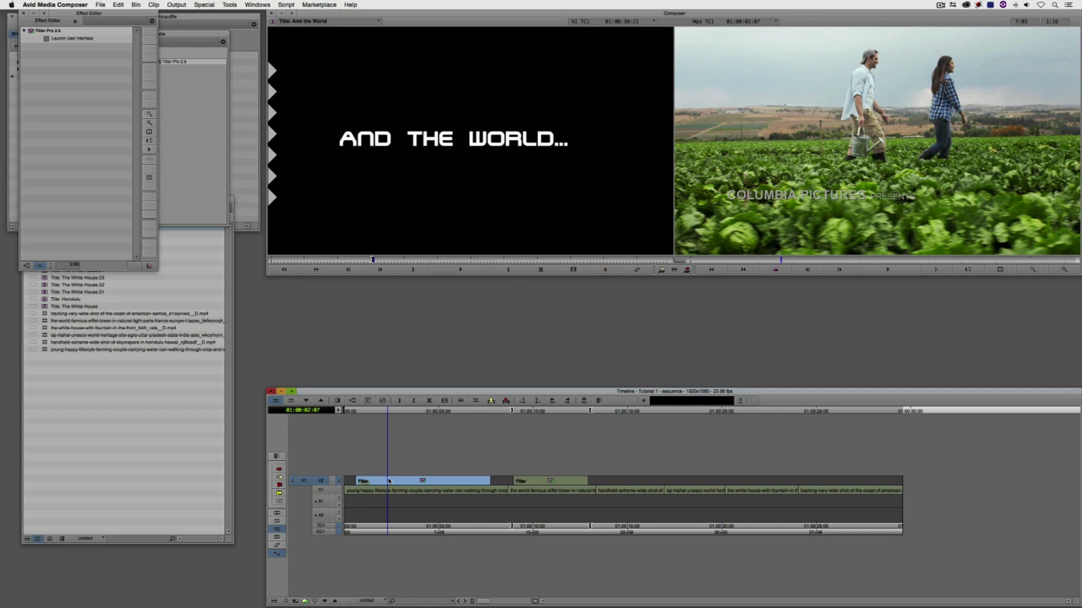
{"action": "key", "text": "space"}
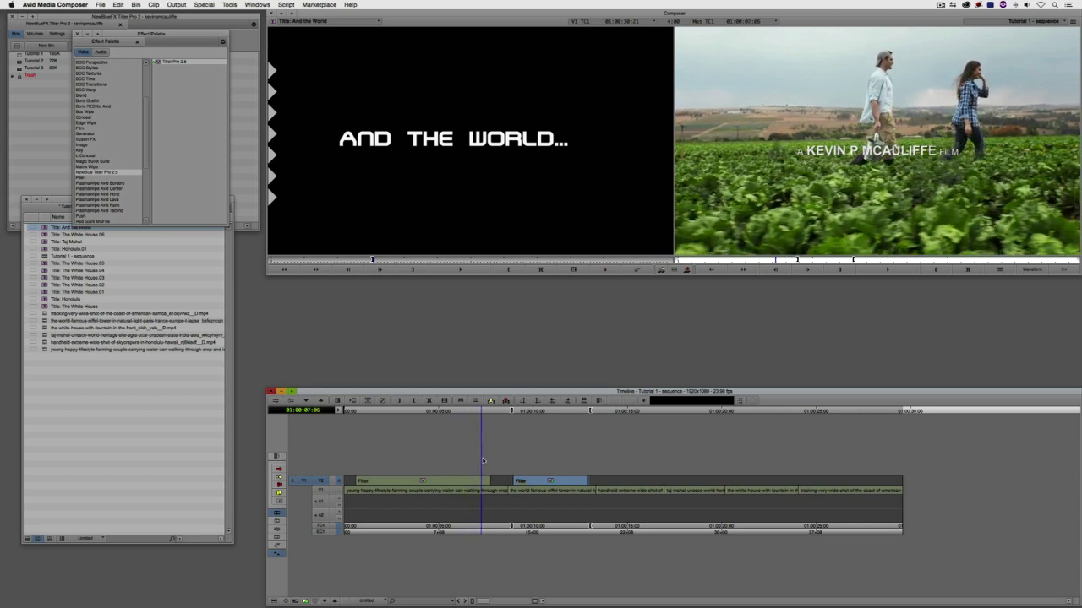
{"action": "left_click_drag", "start_coordinate": [483, 460], "coordinate": [462, 475]}
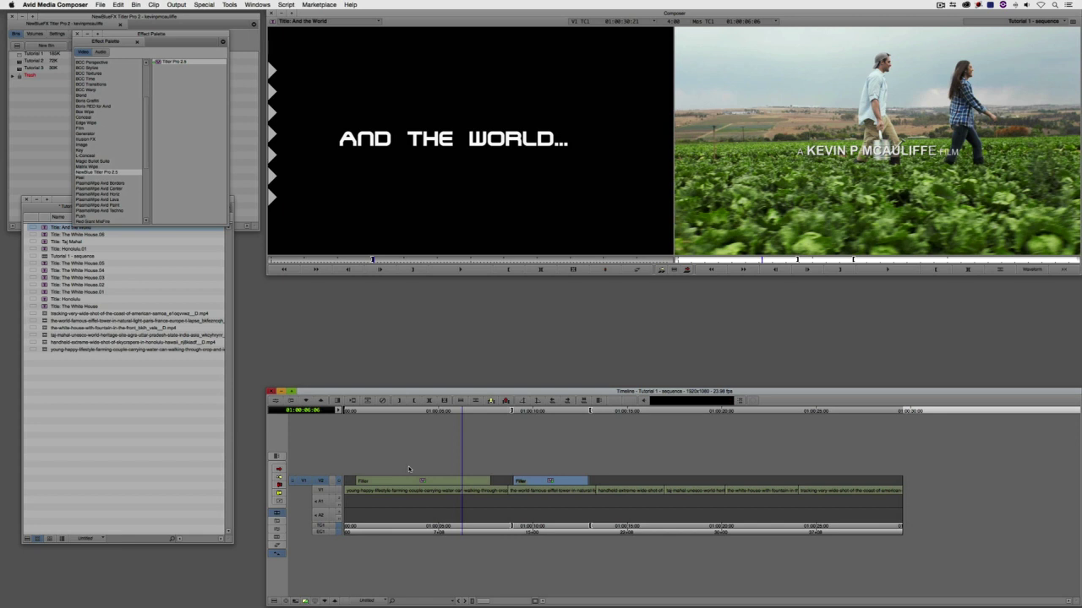
{"action": "left_click", "coordinate": [539, 486]}
Replace the Eiffel Tower title's Text 01 placeholder with a person's name in Quick Edit
{"action": "key", "text": "ctrl+8"}
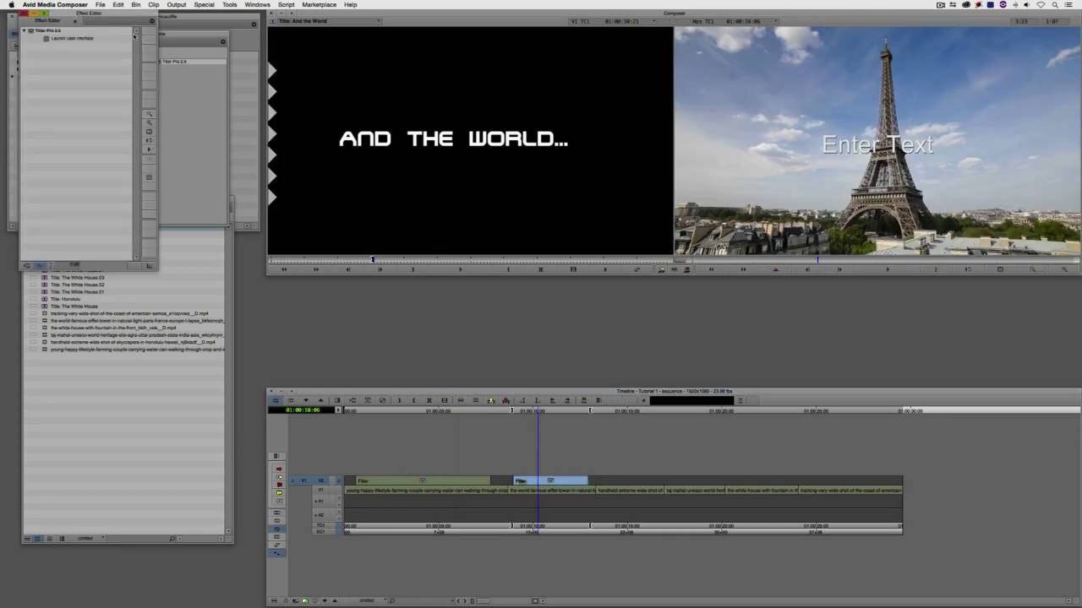
{"action": "left_click", "coordinate": [61, 37]}
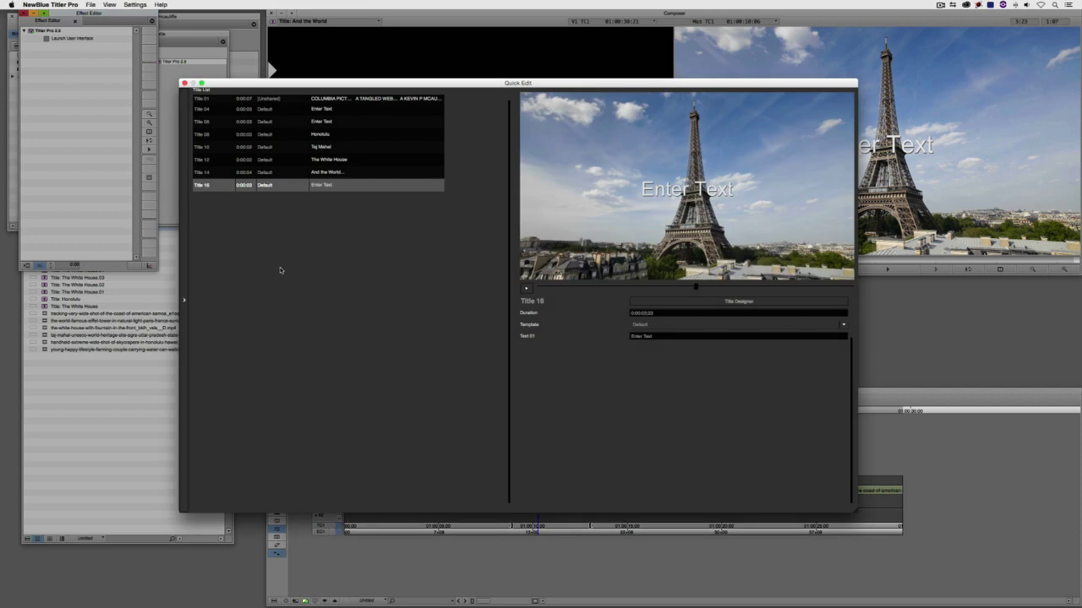
{"action": "left_click", "coordinate": [676, 337]}
{"action": "type", "text": "KEVIN P McAuliffe"}
{"action": "key", "text": "Return"}
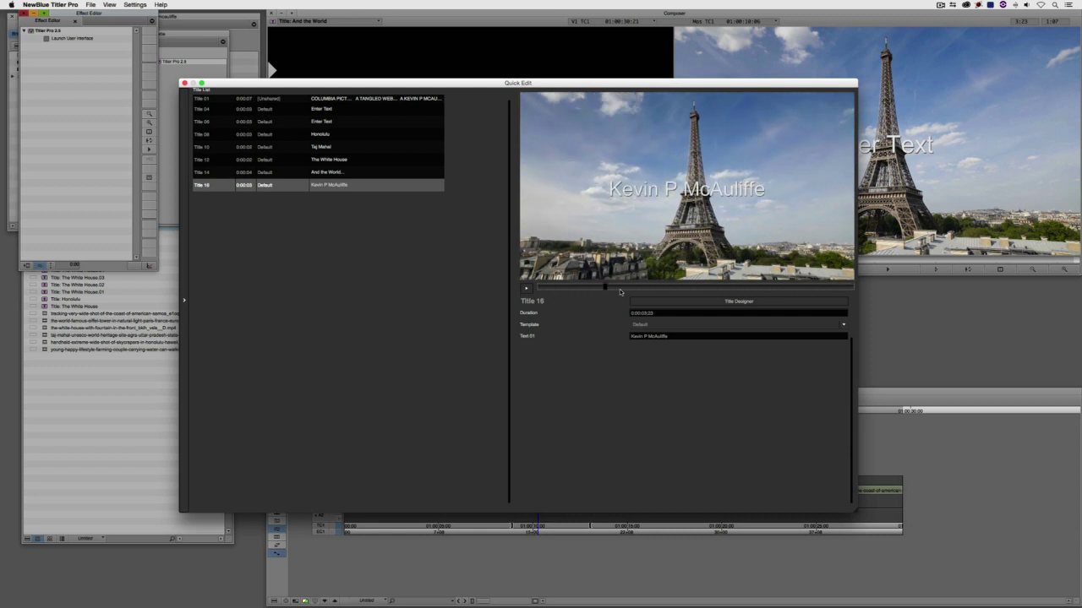
{"action": "left_click", "coordinate": [528, 288]}
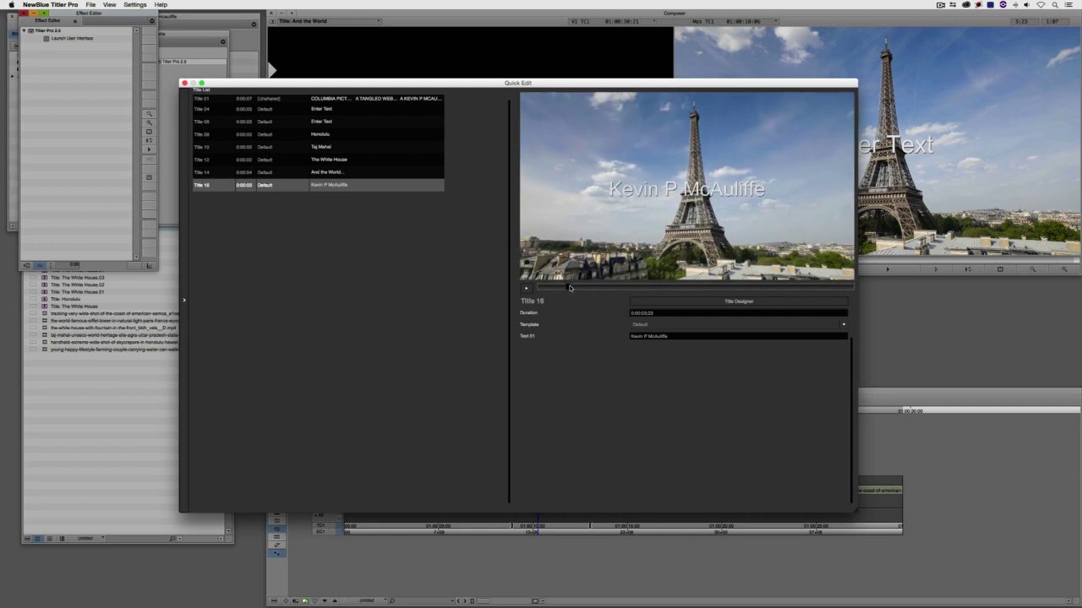
Open Title 16 in the full Title Designer and preview it from the start
{"action": "left_click", "coordinate": [698, 303]}
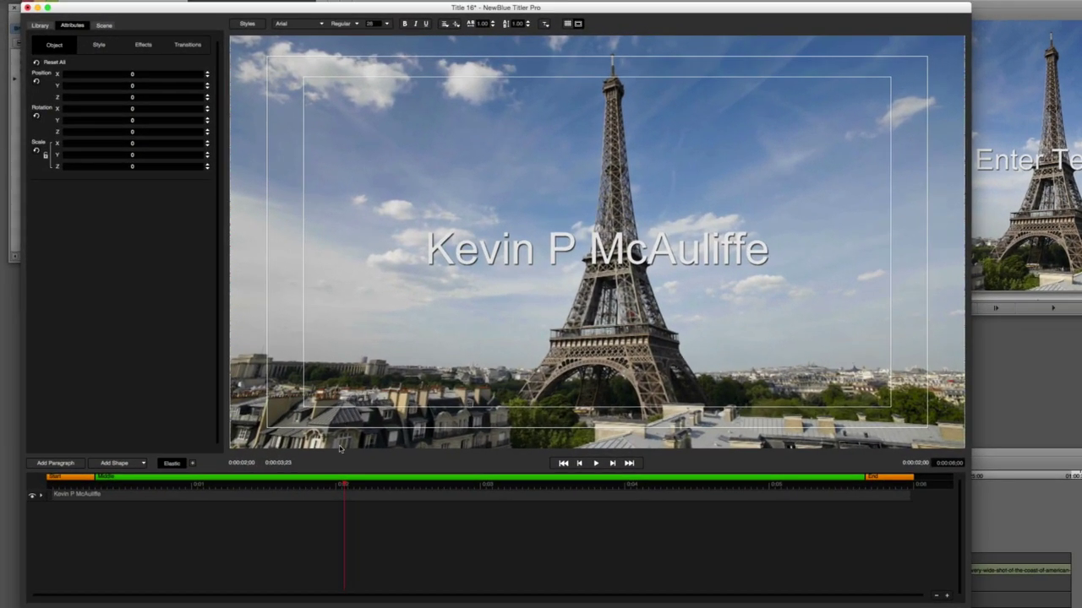
{"action": "left_click_drag", "start_coordinate": [344, 484], "coordinate": [312, 485]}
{"action": "left_click_drag", "start_coordinate": [237, 492], "coordinate": [50, 487]}
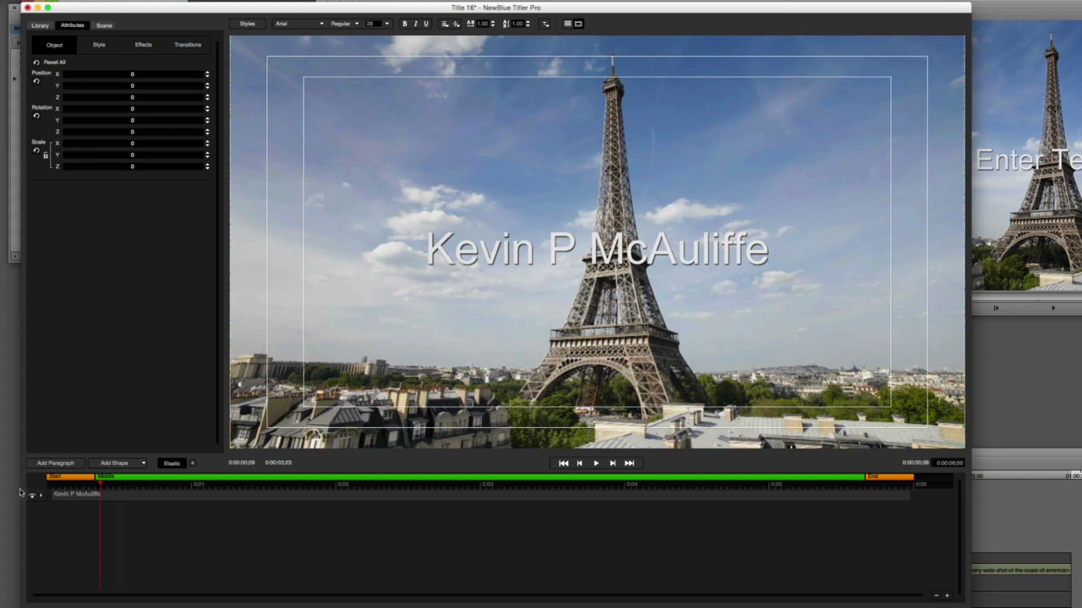
{"action": "key", "text": "space"}
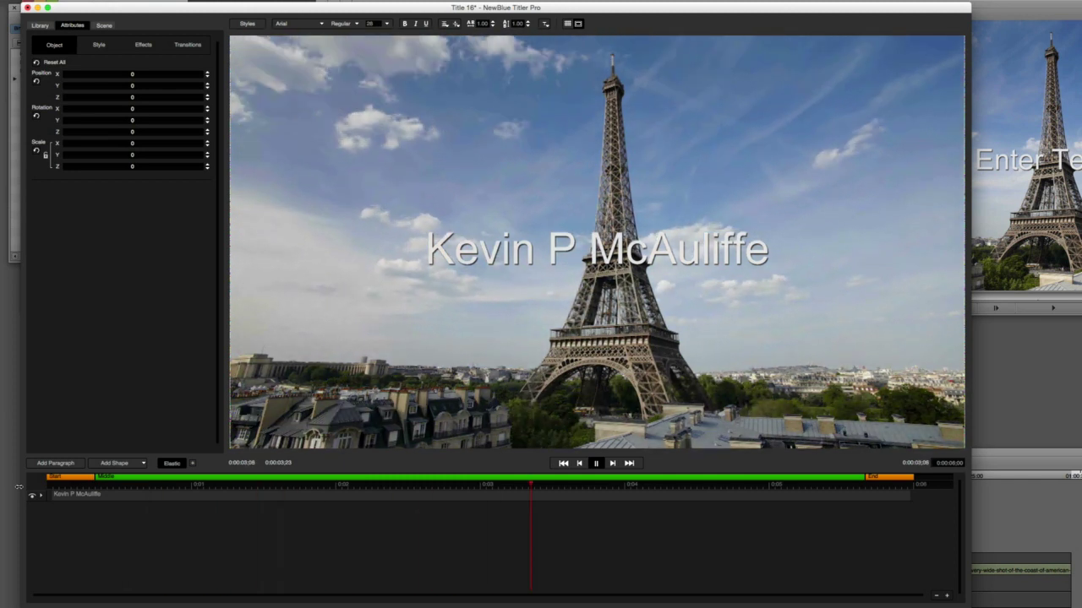
{"action": "key", "text": "space"}
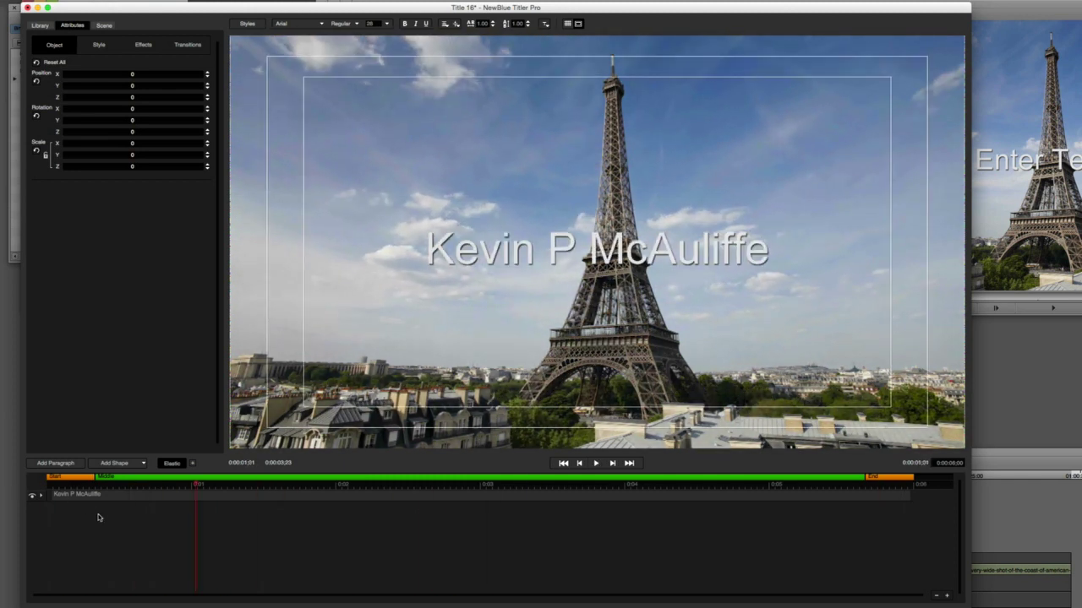
Replace the title's text with a different person's full name
{"action": "left_click", "coordinate": [139, 498]}
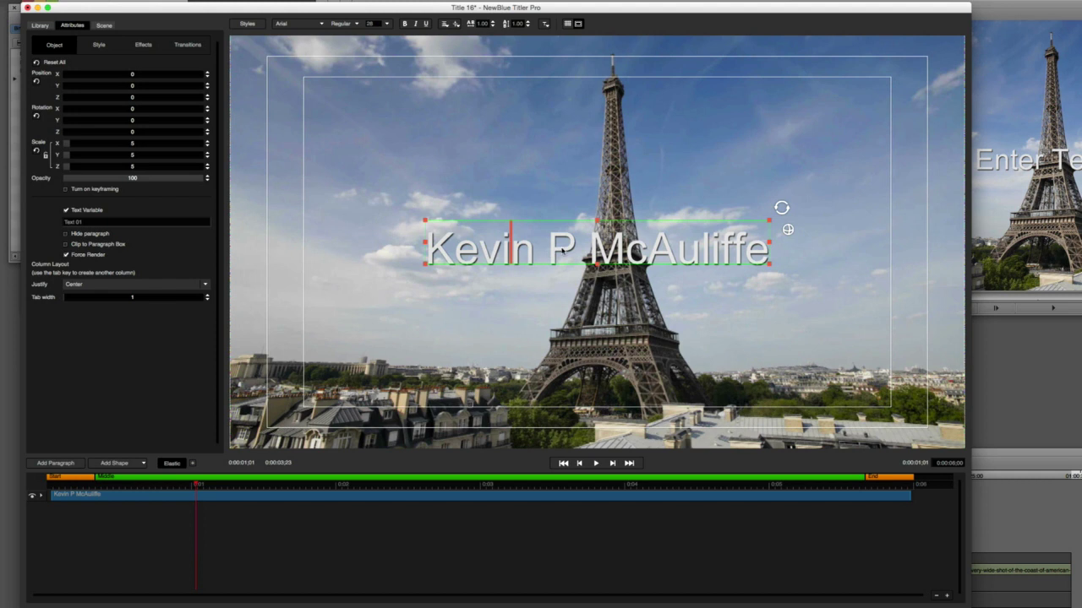
{"action": "left_click", "coordinate": [761, 258]}
{"action": "key", "text": "super+a"}
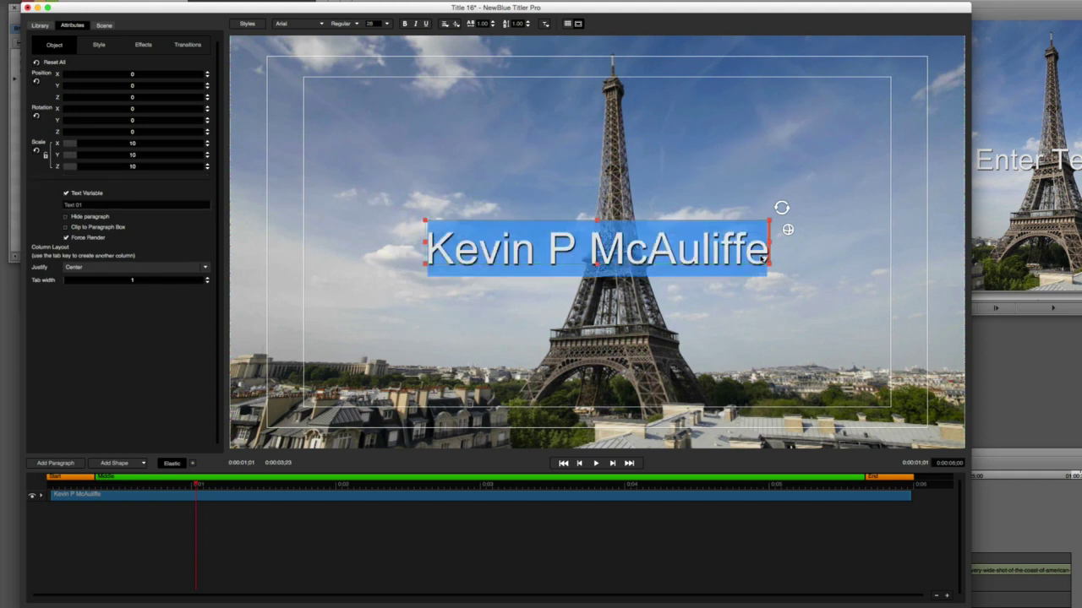
{"action": "type", "text": "Jim"}
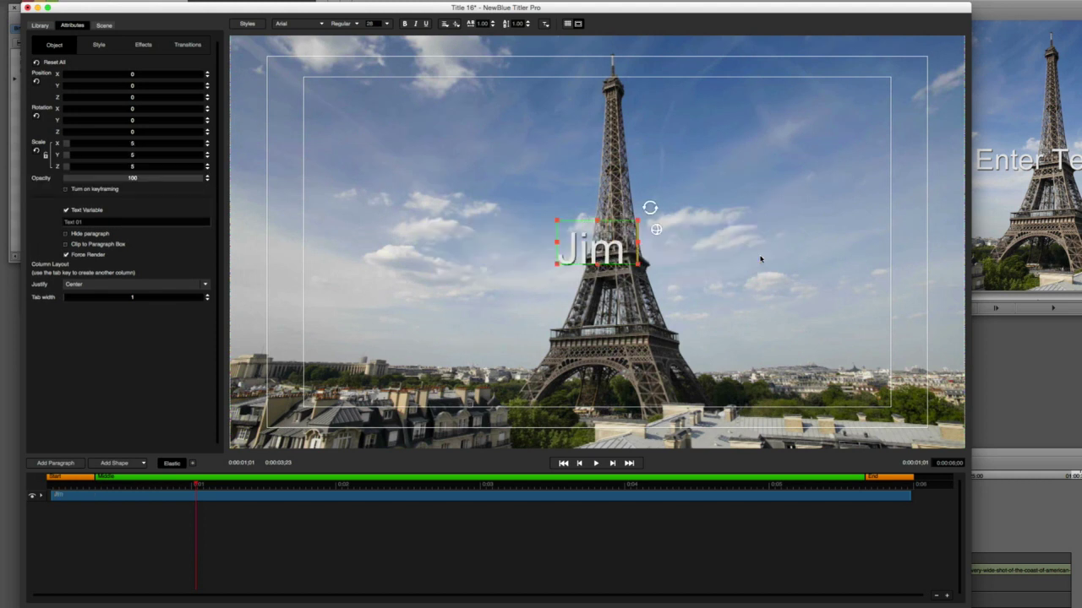
{"action": "type", "text": " Jimmerson"}
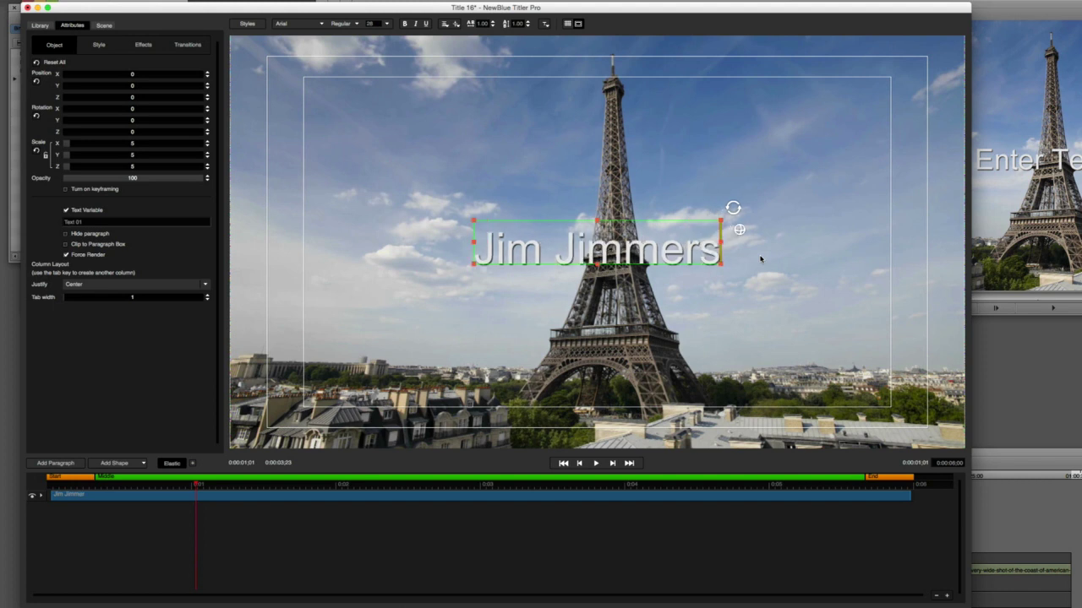
{"action": "left_click", "coordinate": [330, 505]}
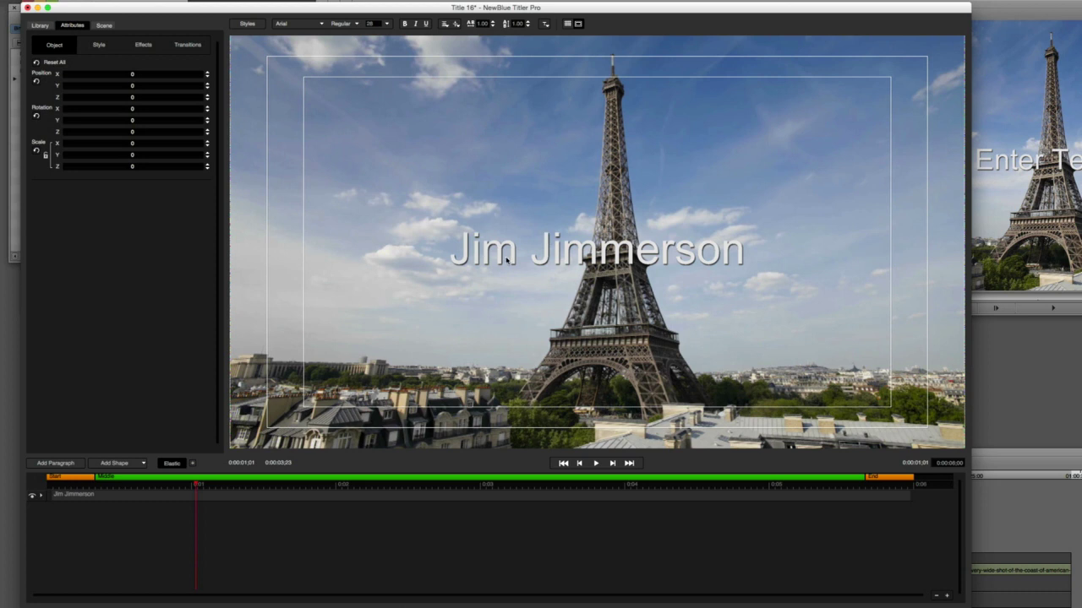
Move the text to the lower-left and retype it as 'The Eiffel Tower' over 'Paris, France'
{"action": "left_click", "coordinate": [333, 496]}
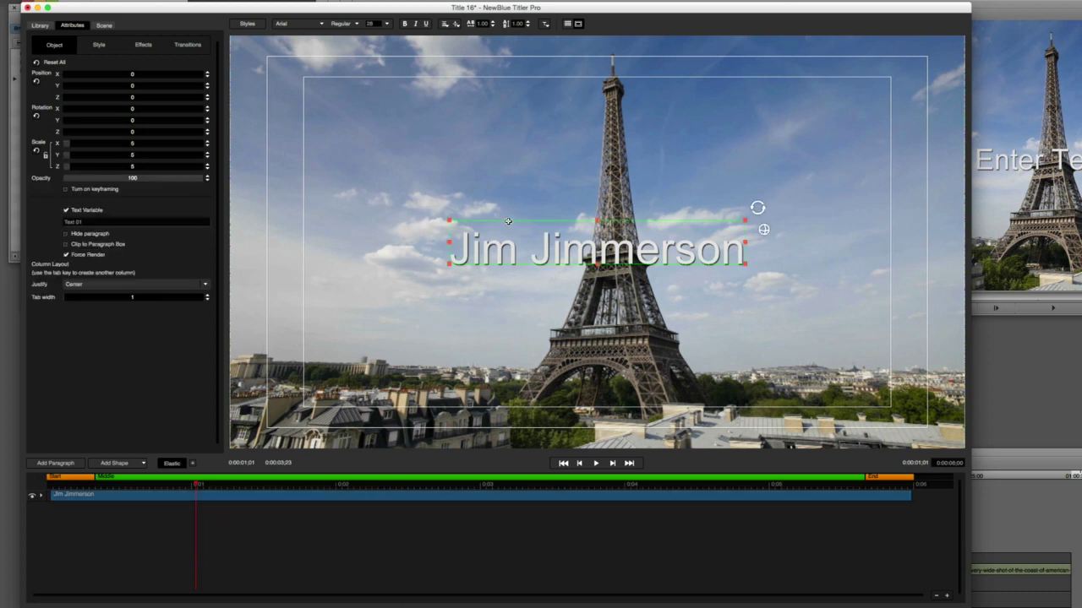
{"action": "left_click_drag", "start_coordinate": [508, 221], "coordinate": [358, 346]}
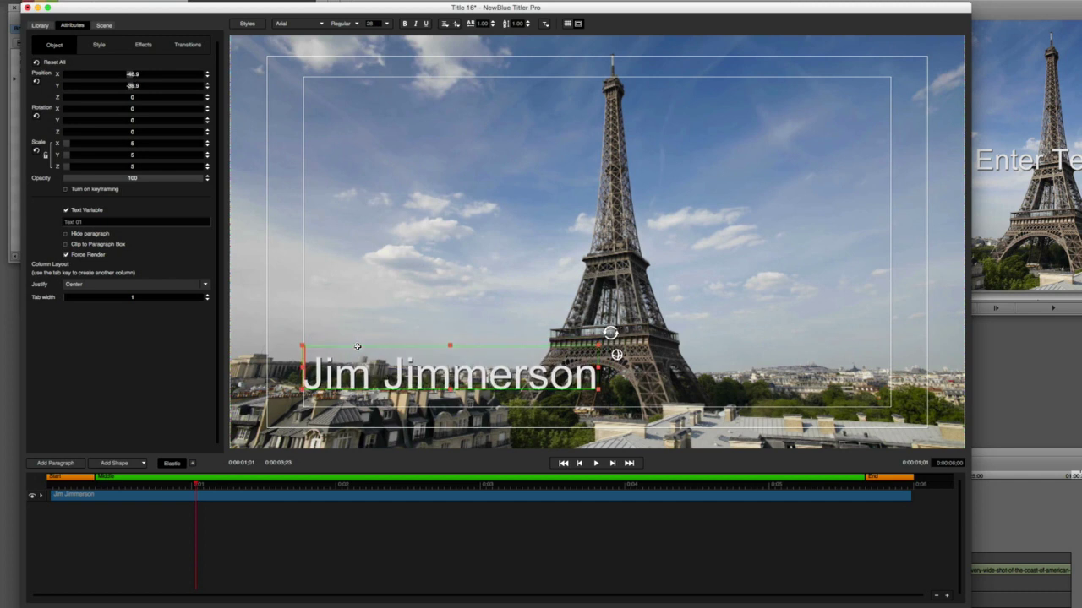
{"action": "double_click", "coordinate": [381, 365]}
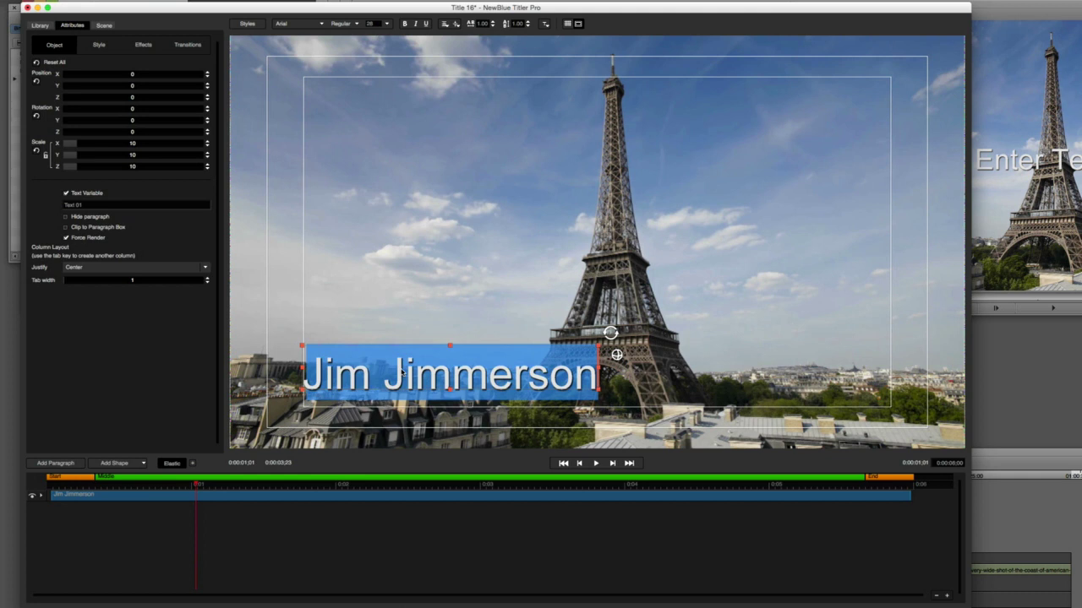
{"action": "key", "text": "BackSpace"}
{"action": "type", "text": "The E"}
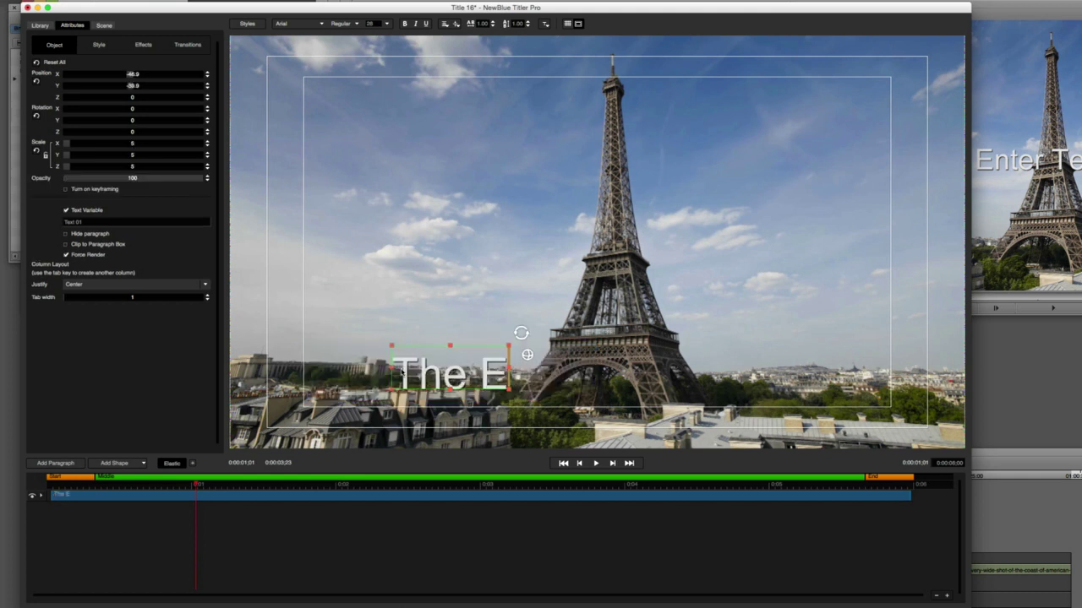
{"action": "type", "text": "iffel Tow"}
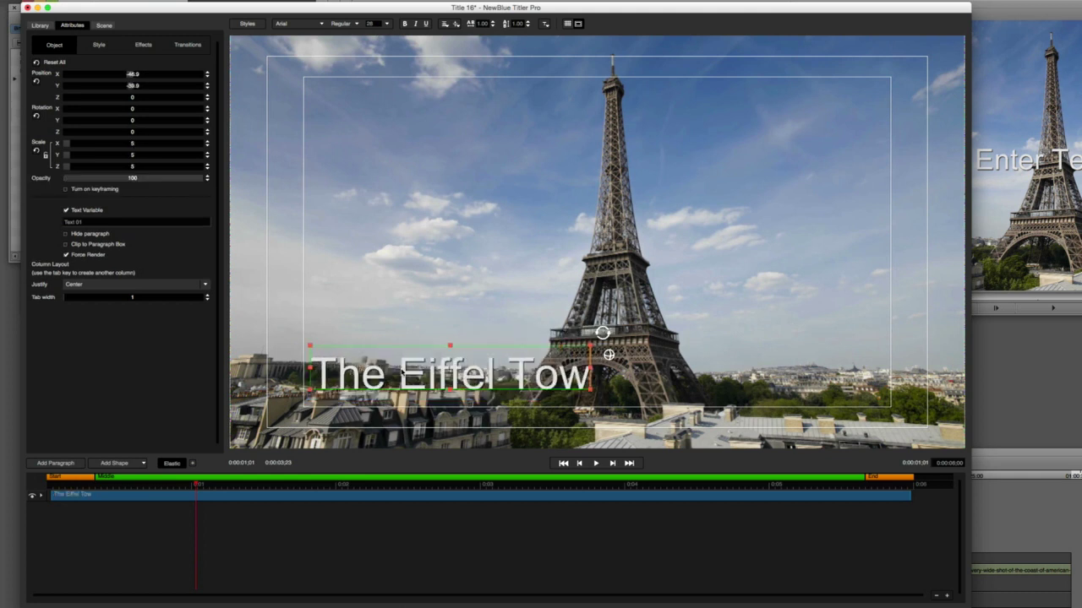
{"action": "type", "text": "er"}
{"action": "key", "text": "Return"}
{"action": "type", "text": "P"}
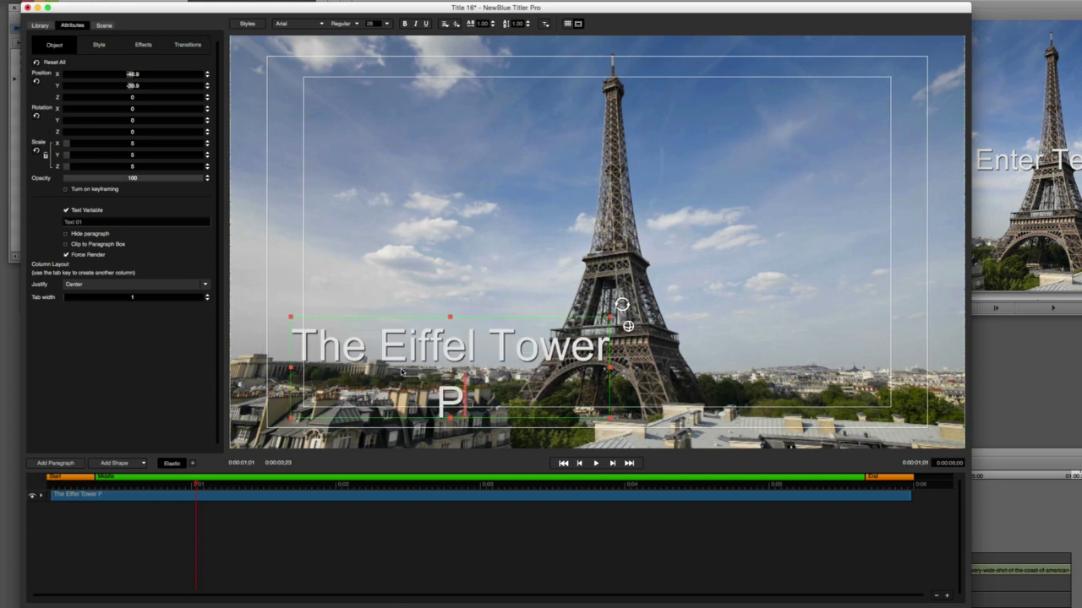
{"action": "type", "text": "aris, Fram"}
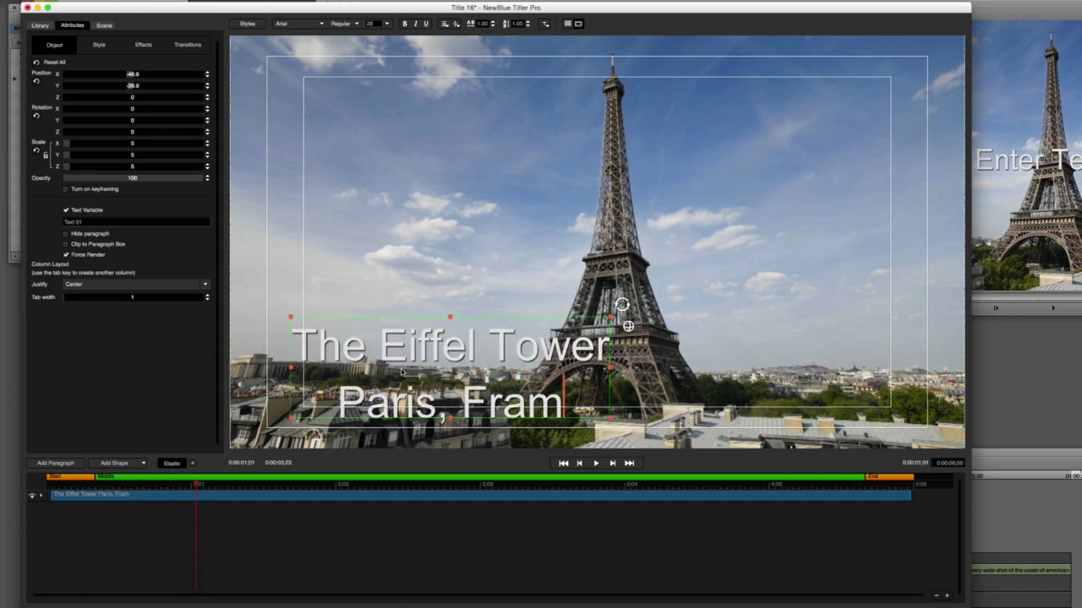
{"action": "key", "text": "BackSpace"}
{"action": "type", "text": "nce"}
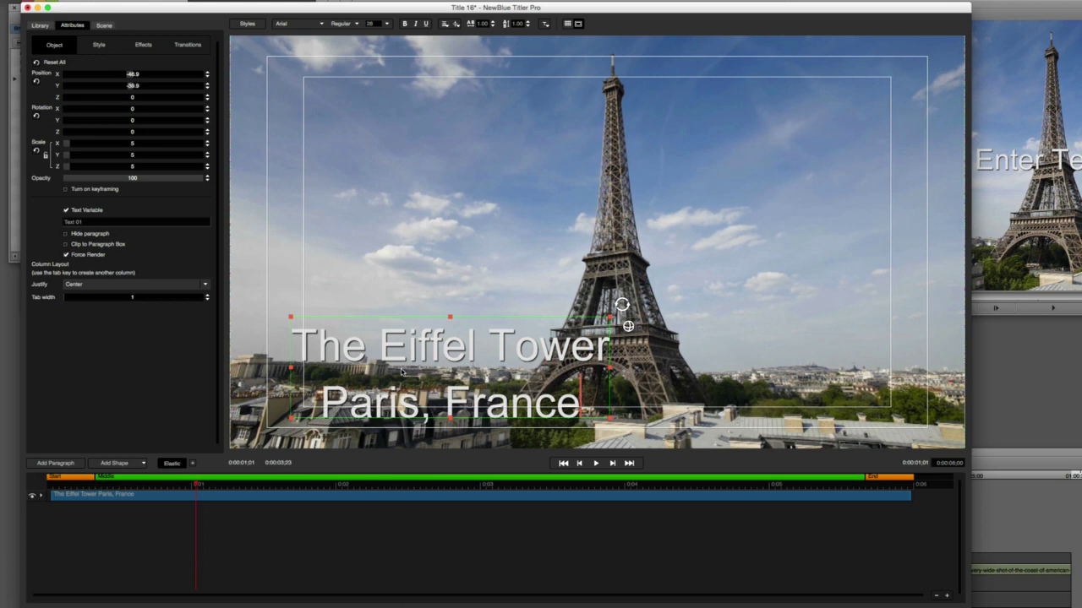
Left-align both lines, set the 'Paris, France' line to size 14, and preview the animation
{"action": "key", "text": "super+a"}
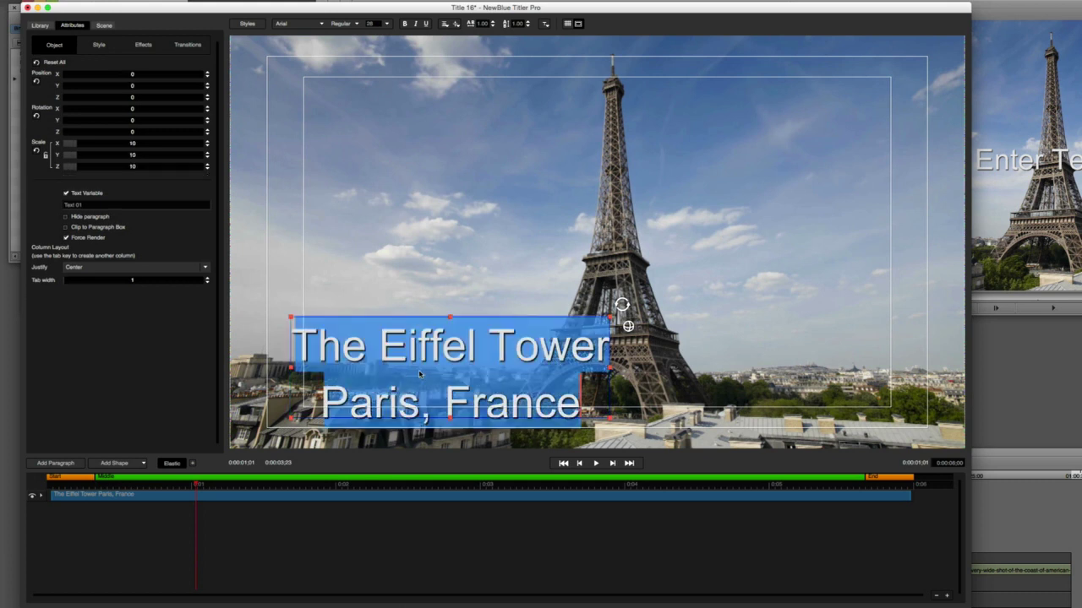
{"action": "left_click", "coordinate": [441, 24]}
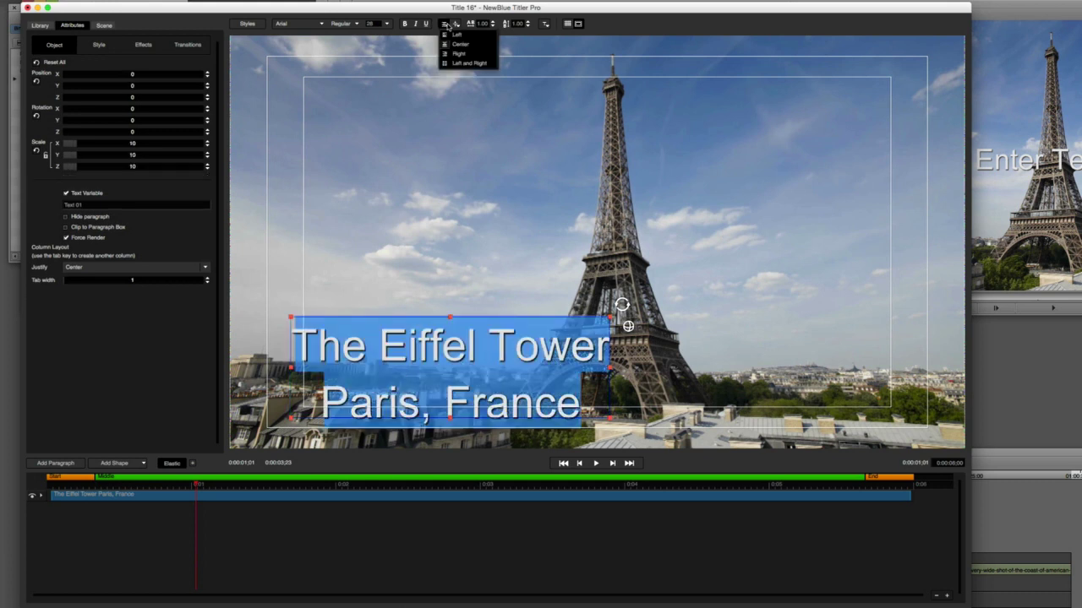
{"action": "left_click", "coordinate": [453, 41]}
{"action": "left_click", "coordinate": [443, 377]}
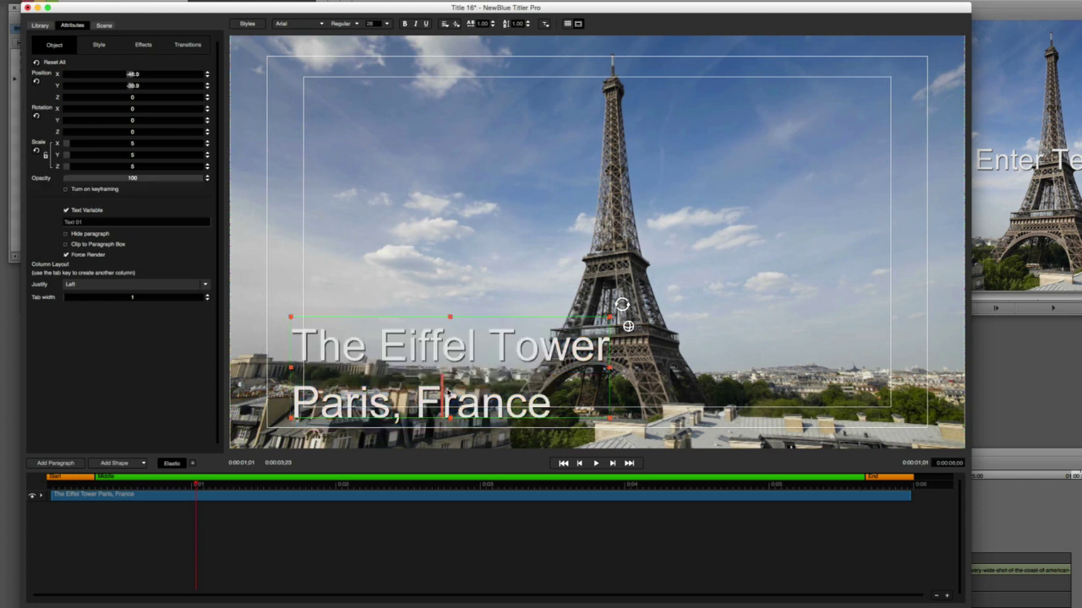
{"action": "left_click_drag", "start_coordinate": [550, 405], "coordinate": [293, 408]}
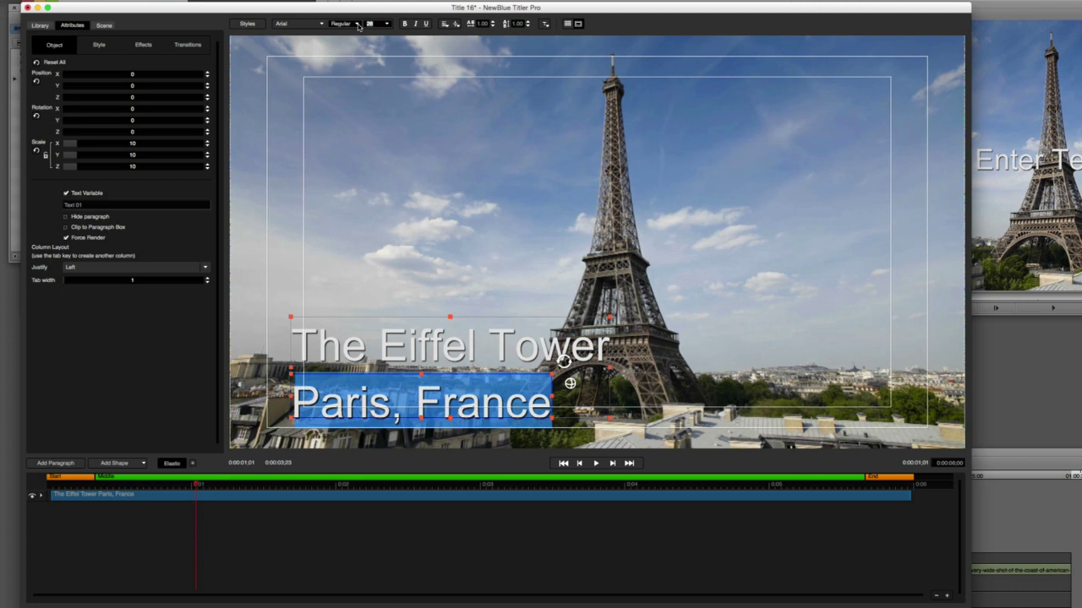
{"action": "type", "text": "14"}
{"action": "key", "text": "Return"}
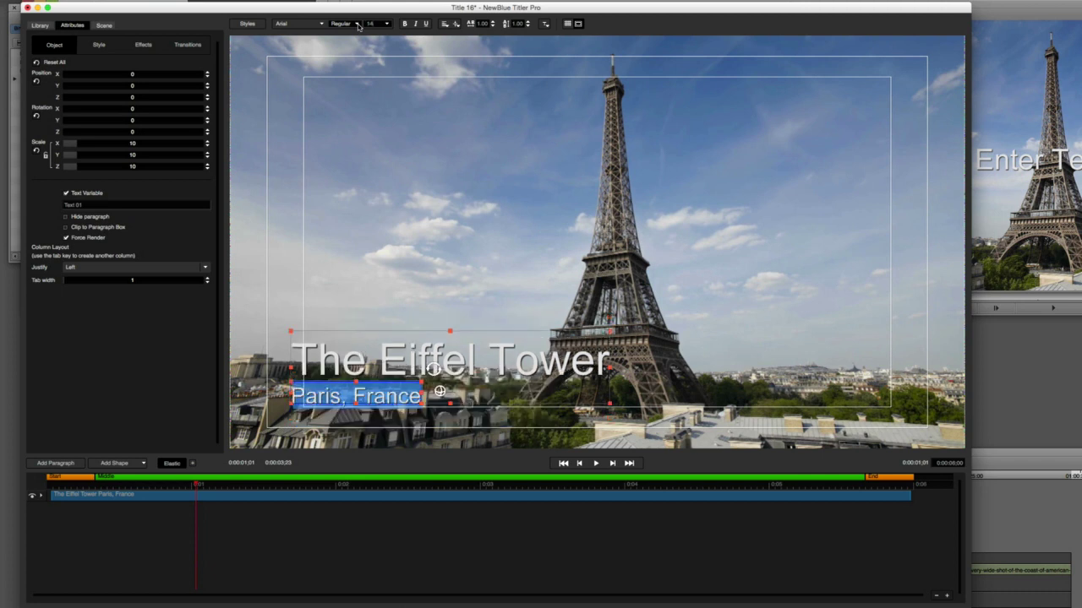
{"action": "left_click", "coordinate": [342, 374]}
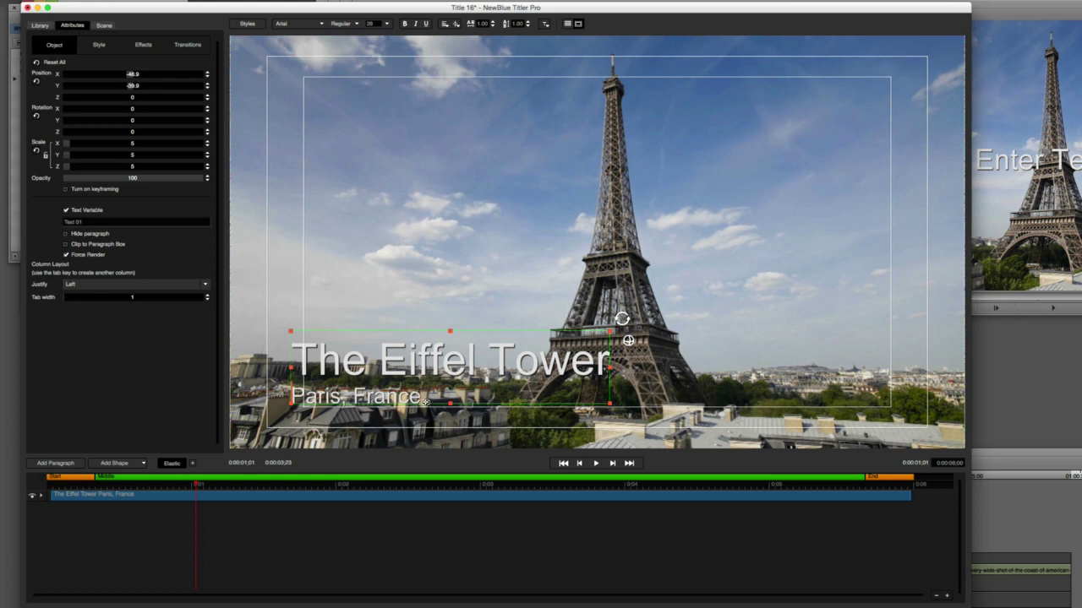
{"action": "key", "text": "space"}
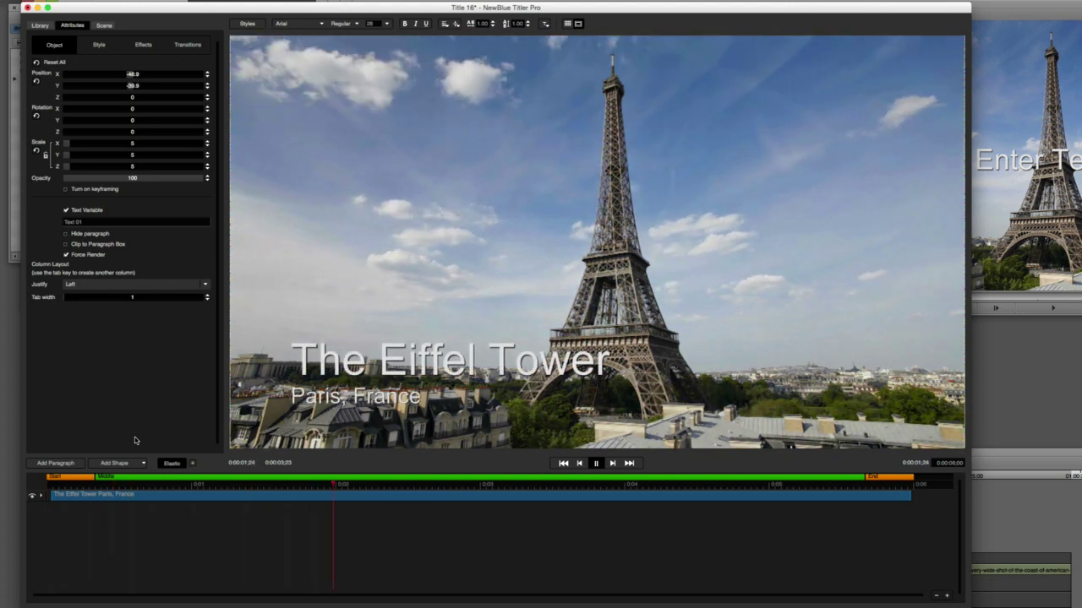
{"action": "key", "text": "space"}
Browse the Library styles, trying a pink script look, and apply the Heatmaker style
{"action": "left_click", "coordinate": [40, 26]}
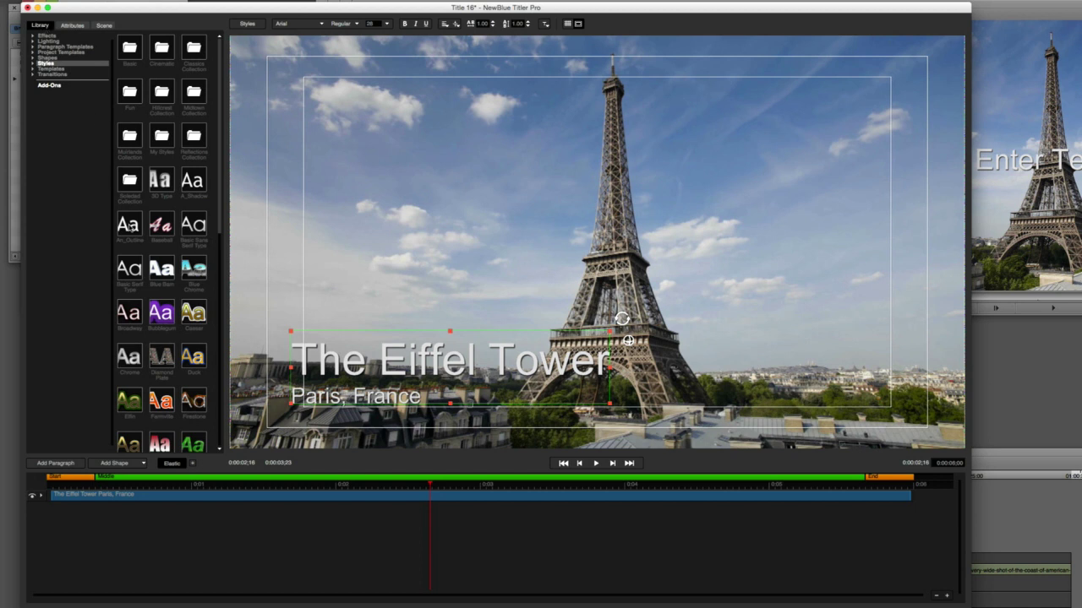
{"action": "double_click", "coordinate": [161, 224]}
{"action": "mouse_move", "coordinate": [223, 209]}
{"action": "left_mouse_down"}
{"action": "mouse_move", "coordinate": [226, 298]}
{"action": "mouse_move", "coordinate": [226, 181]}
{"action": "mouse_move", "coordinate": [217, 244]}
{"action": "mouse_move", "coordinate": [225, 356]}
{"action": "mouse_move", "coordinate": [213, 228]}
{"action": "left_mouse_up"}
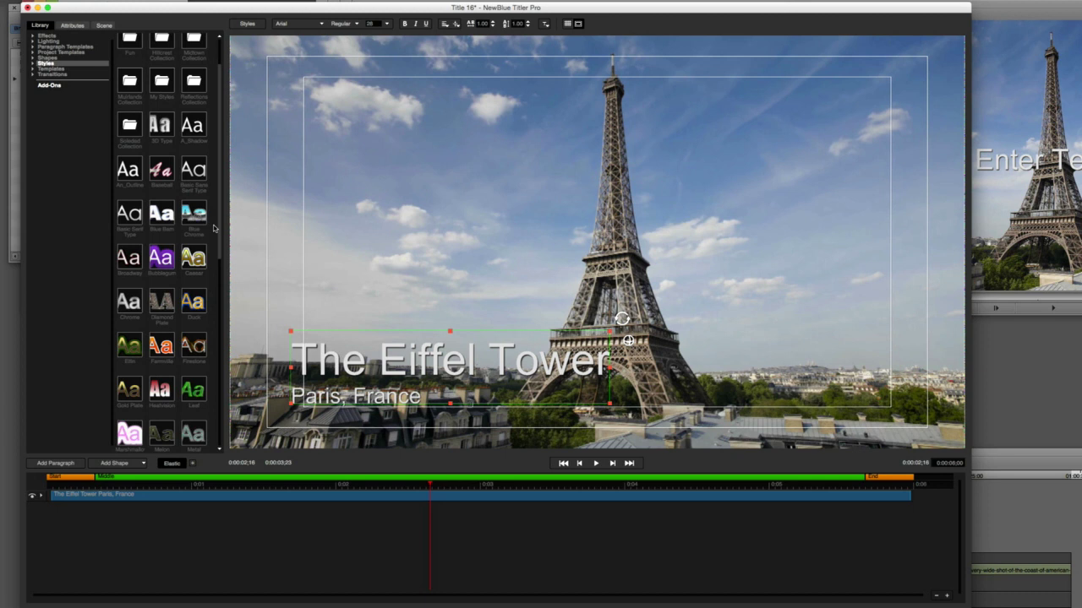
{"action": "left_click_drag", "start_coordinate": [213, 228], "coordinate": [218, 204]}
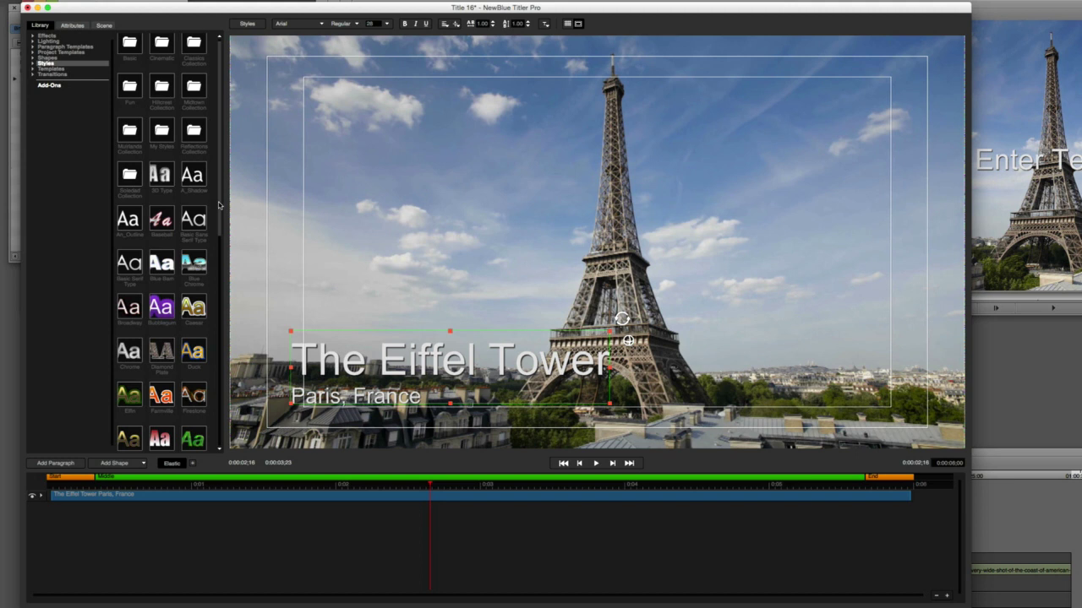
{"action": "left_click_drag", "start_coordinate": [218, 205], "coordinate": [226, 272]}
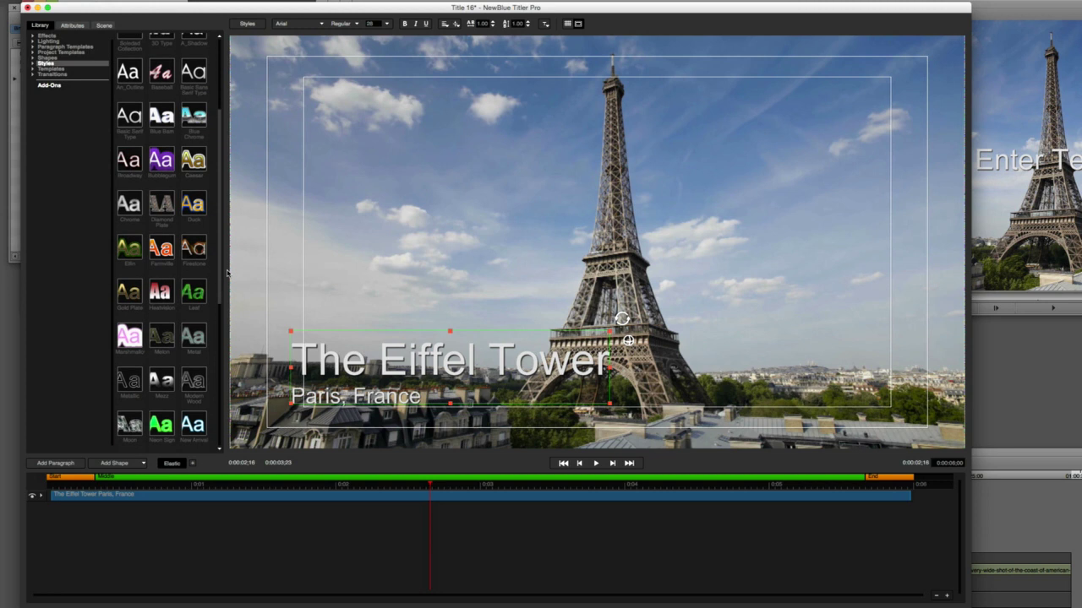
{"action": "left_click", "coordinate": [169, 294]}
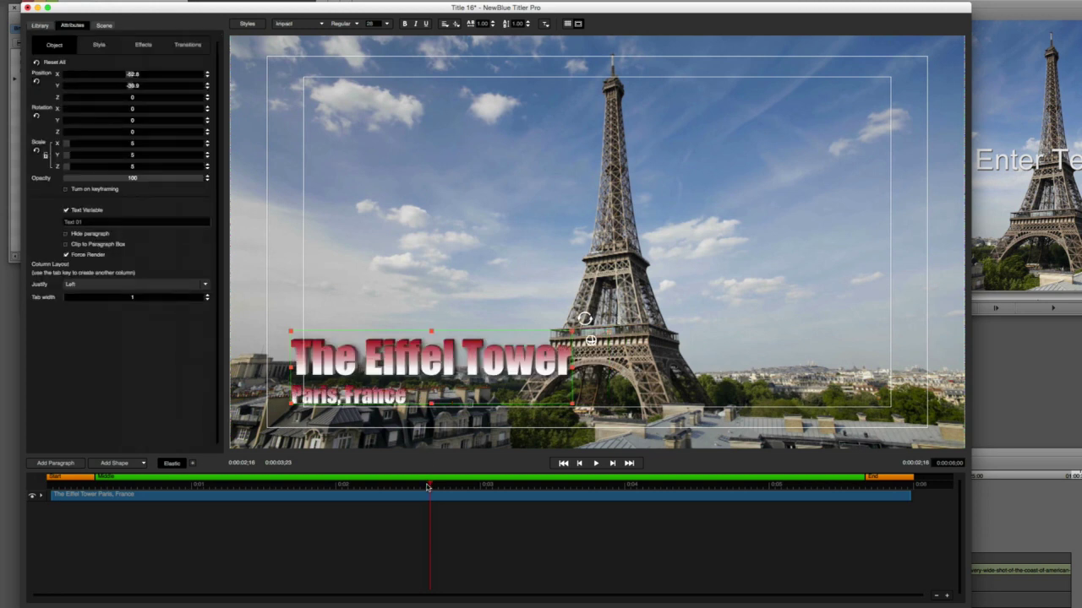
{"action": "left_click_drag", "start_coordinate": [429, 488], "coordinate": [10, 480]}
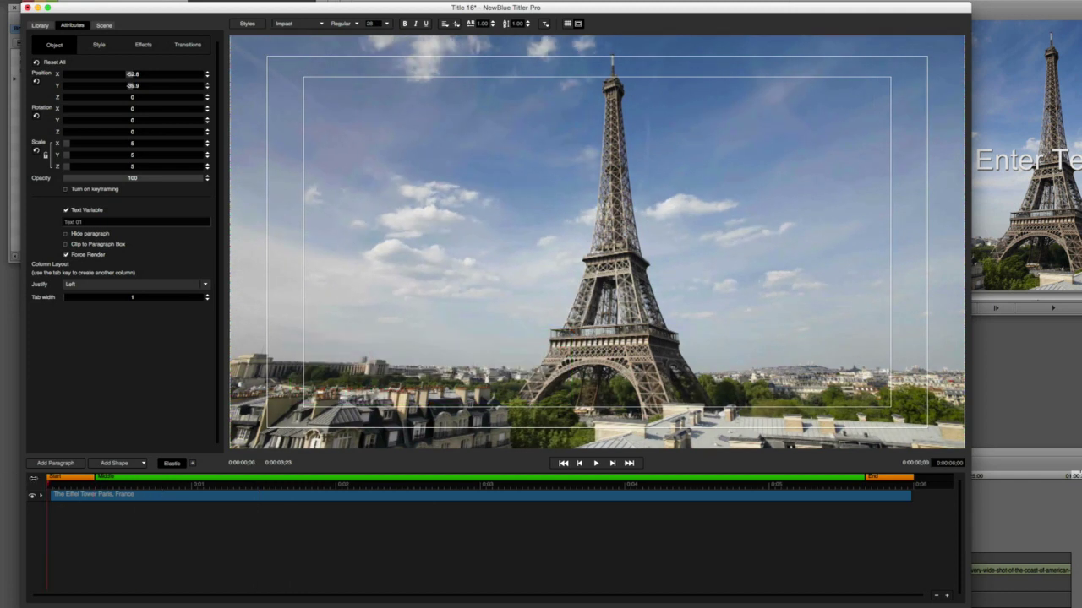
Show the Library's Transitions > Animations and display the Fade In presets
{"action": "key", "text": "space"}
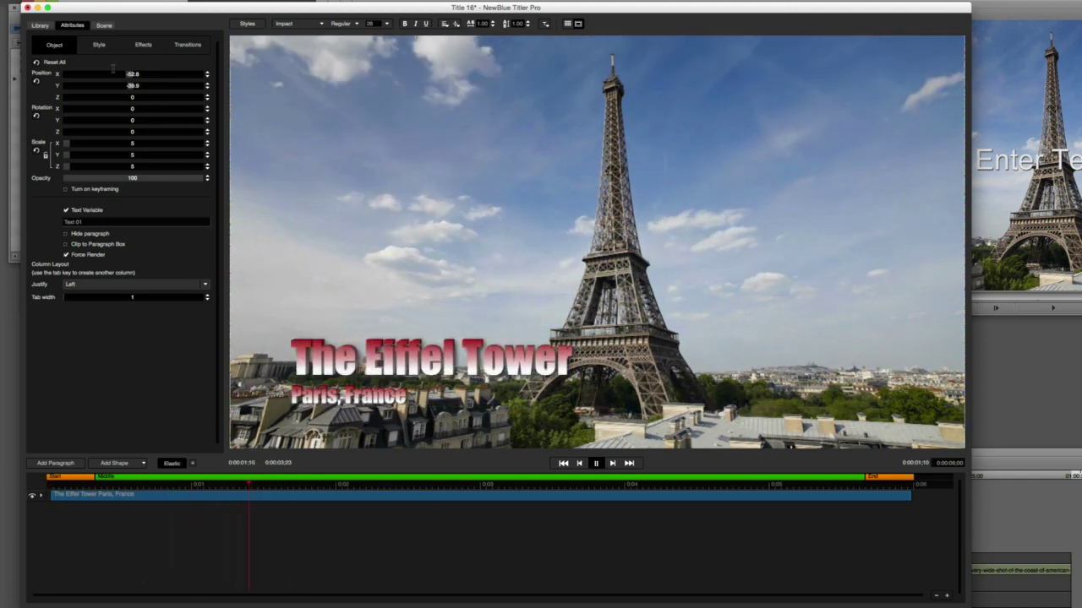
{"action": "left_click", "coordinate": [39, 26]}
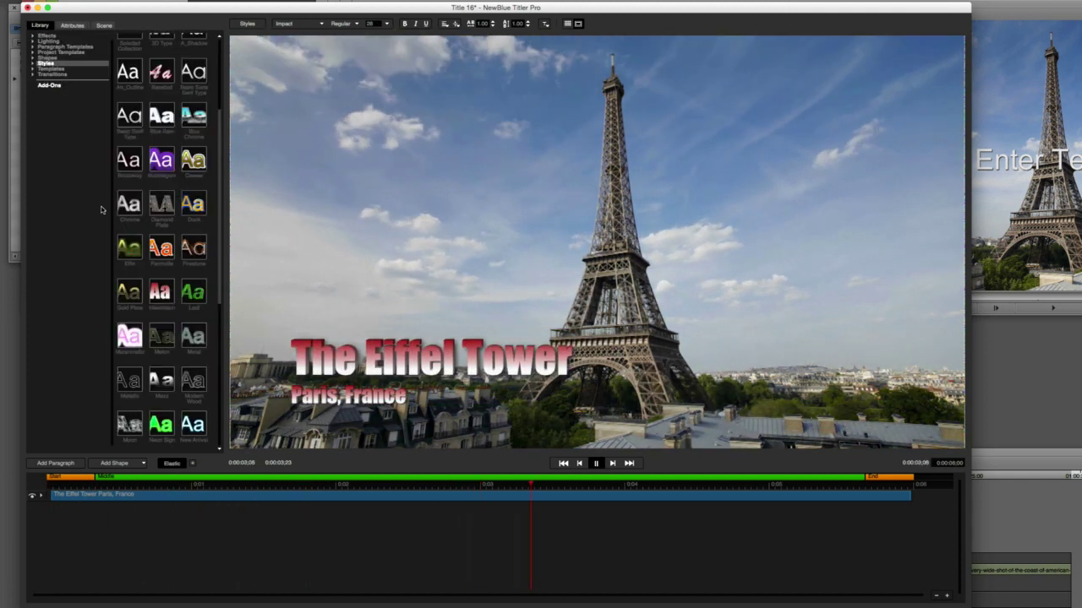
{"action": "left_click", "coordinate": [51, 73]}
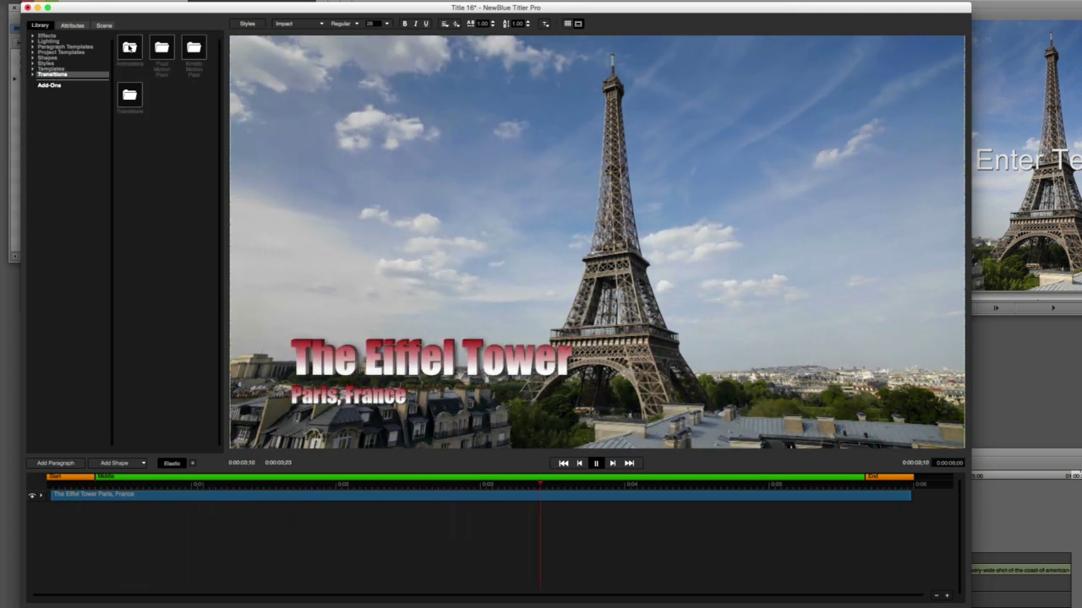
{"action": "double_click", "coordinate": [129, 47]}
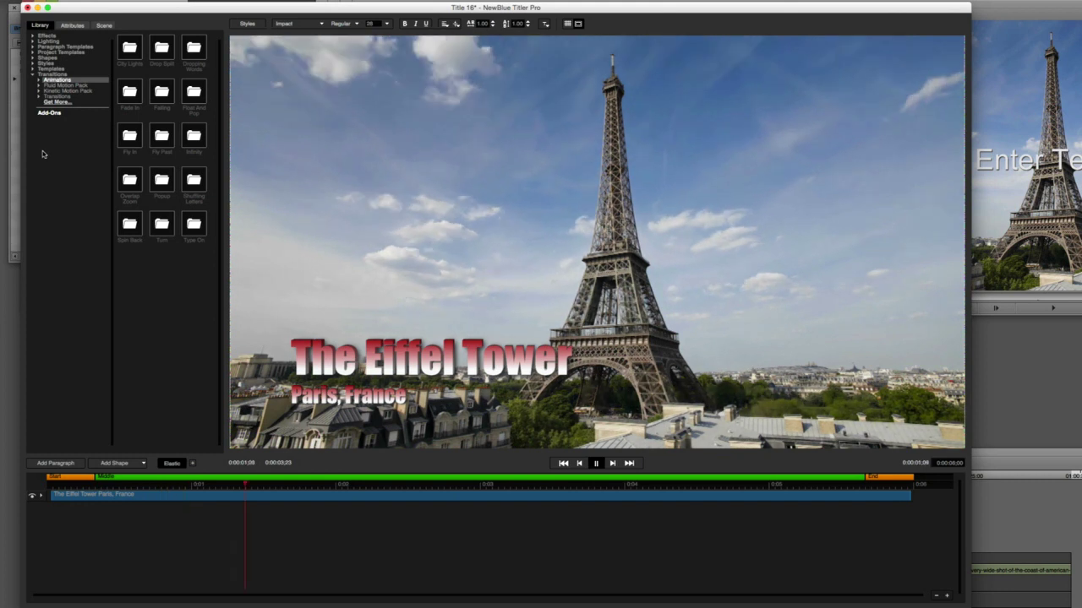
{"action": "double_click", "coordinate": [129, 90]}
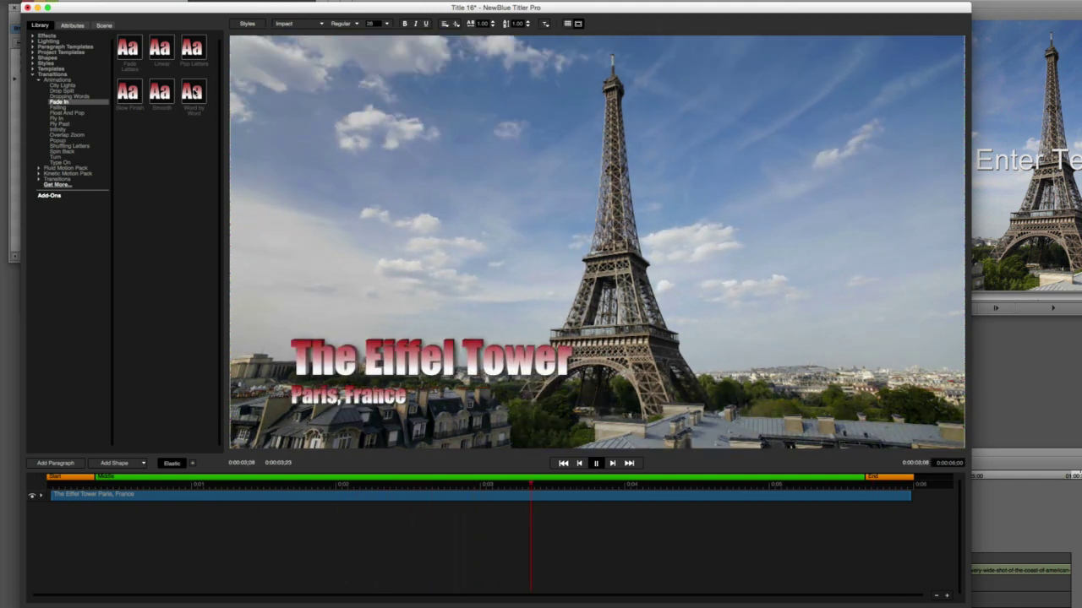
{"action": "left_click", "coordinate": [59, 108]}
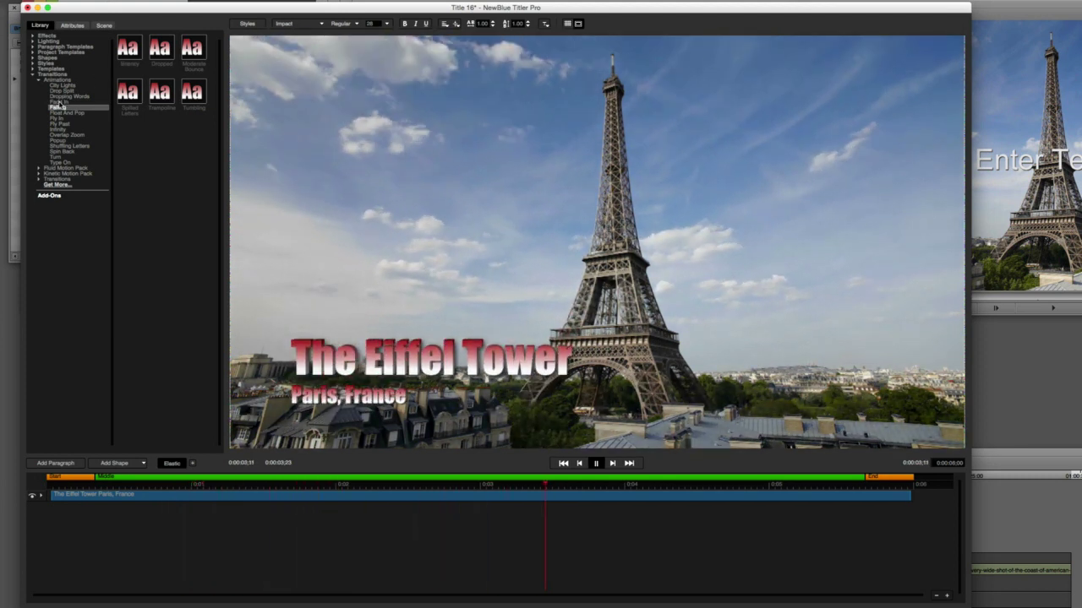
{"action": "left_click", "coordinate": [59, 101]}
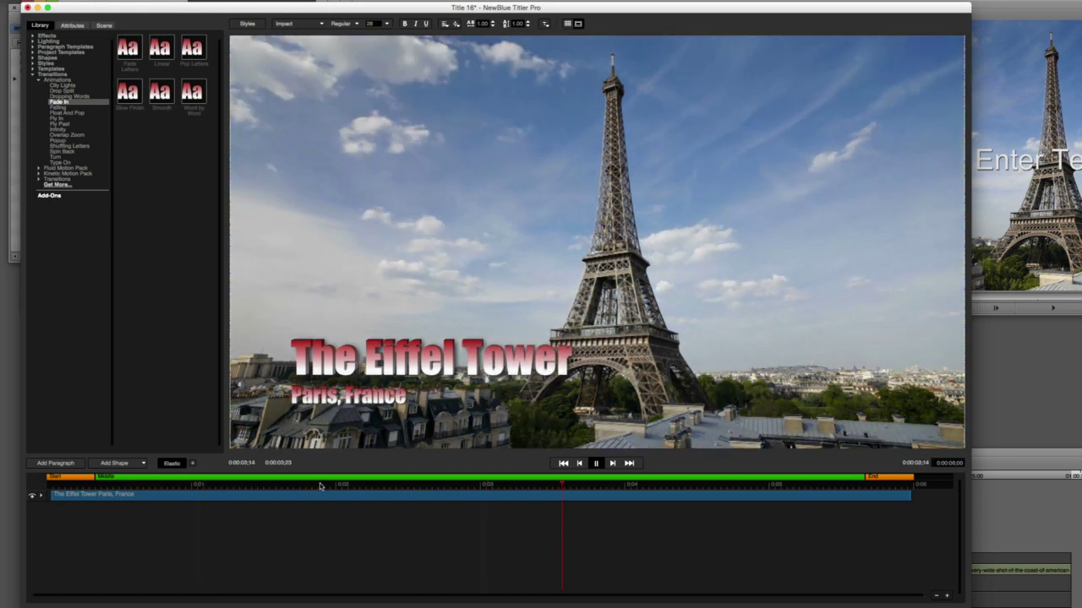
Apply the Word by Word Fade In preset to Title 16
{"action": "key", "text": "space"}
{"action": "left_click", "coordinate": [240, 486]}
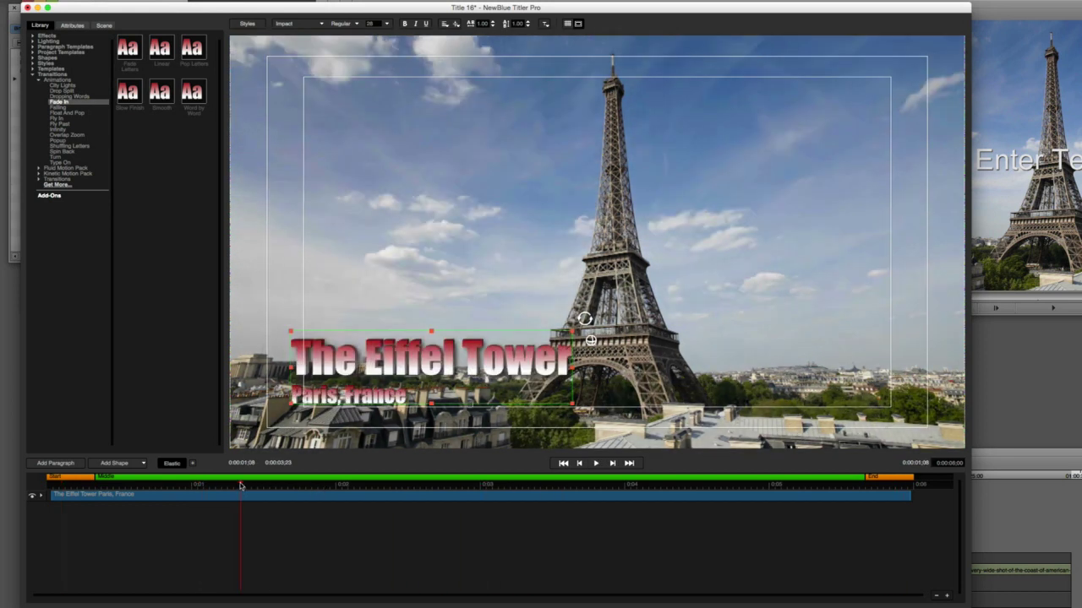
{"action": "mouse_move", "coordinate": [193, 95]}
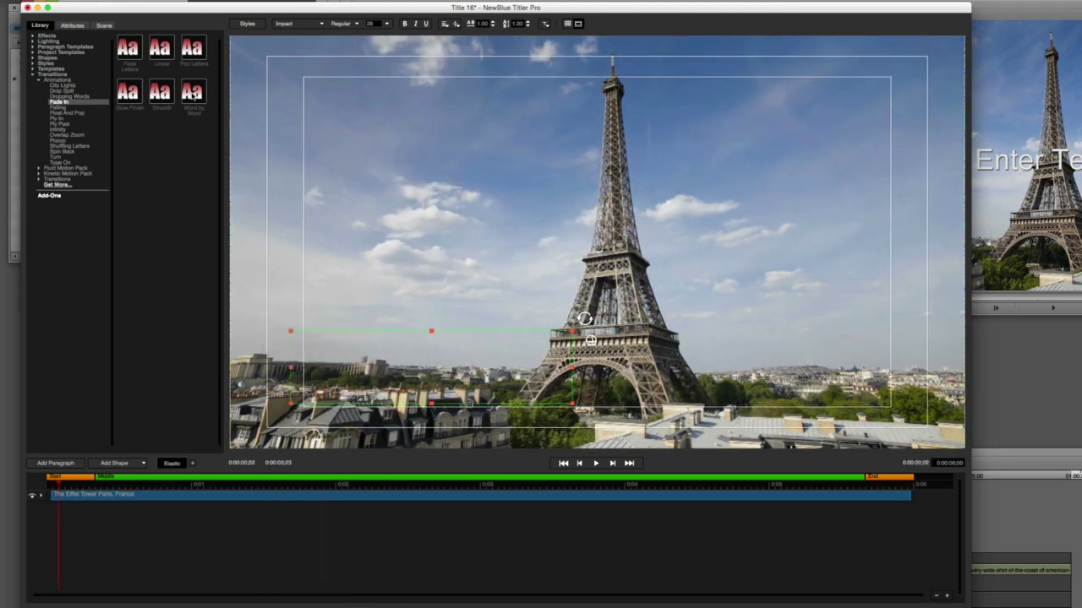
{"action": "double_click", "coordinate": [192, 95]}
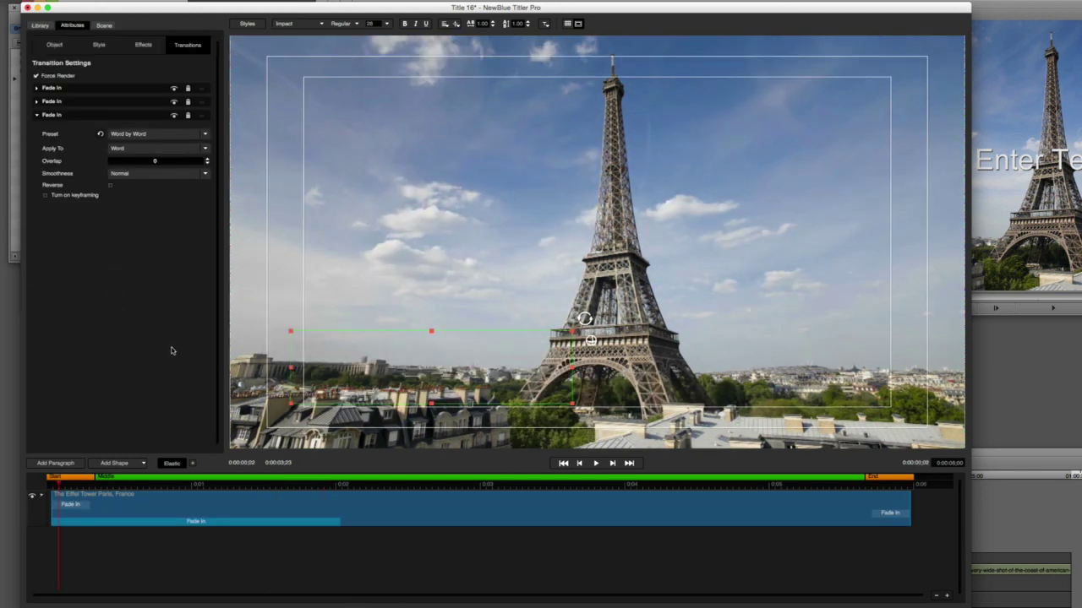
Scrub and play Title 16 to preview its word-by-word fade-in
{"action": "left_click_drag", "start_coordinate": [76, 489], "coordinate": [369, 489]}
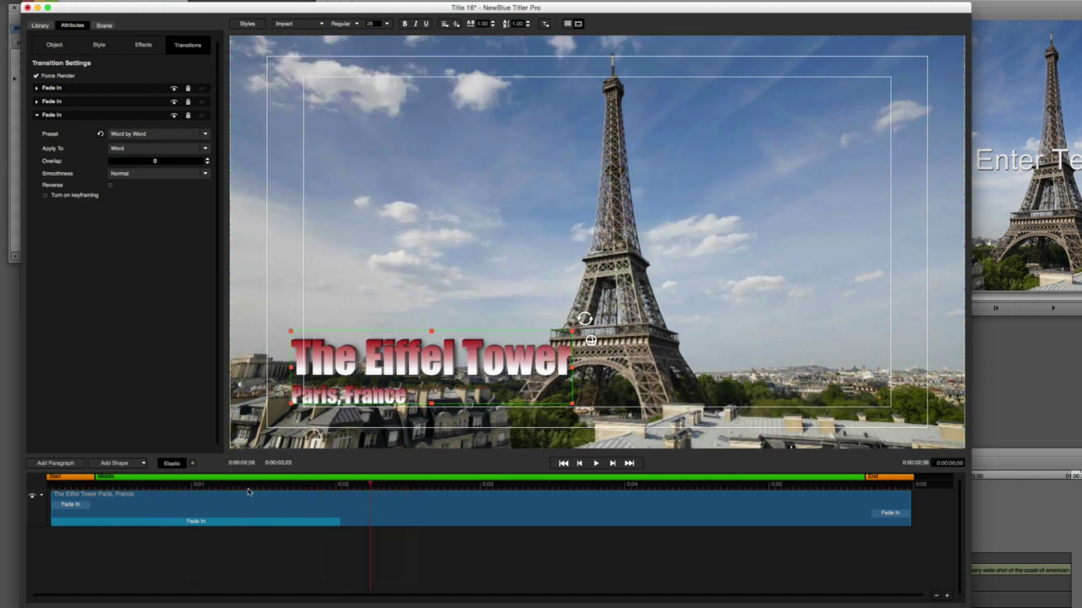
{"action": "key", "text": "space"}
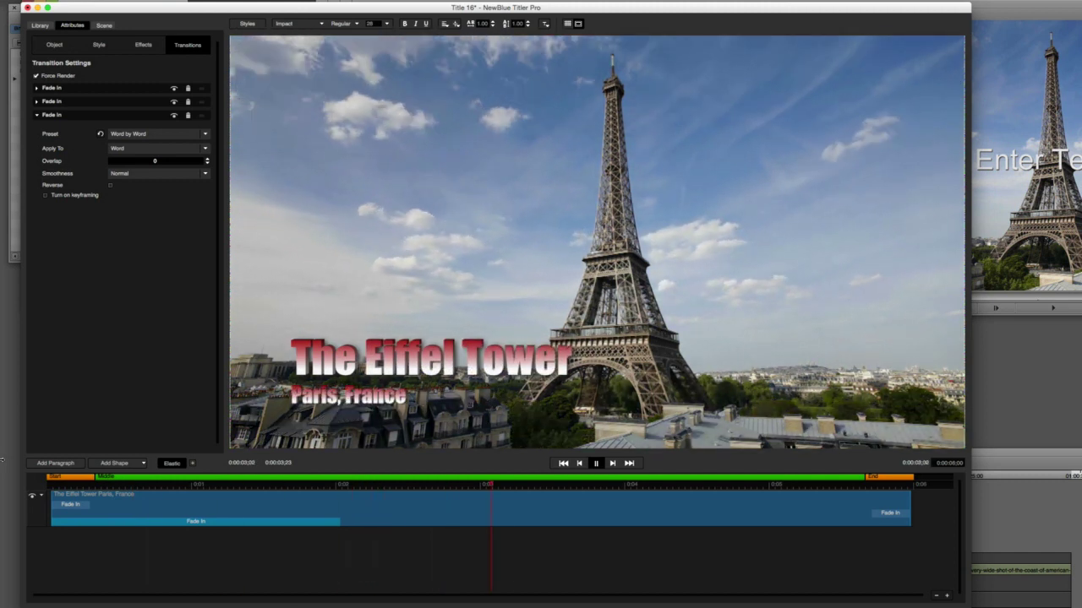
{"action": "key", "text": "space"}
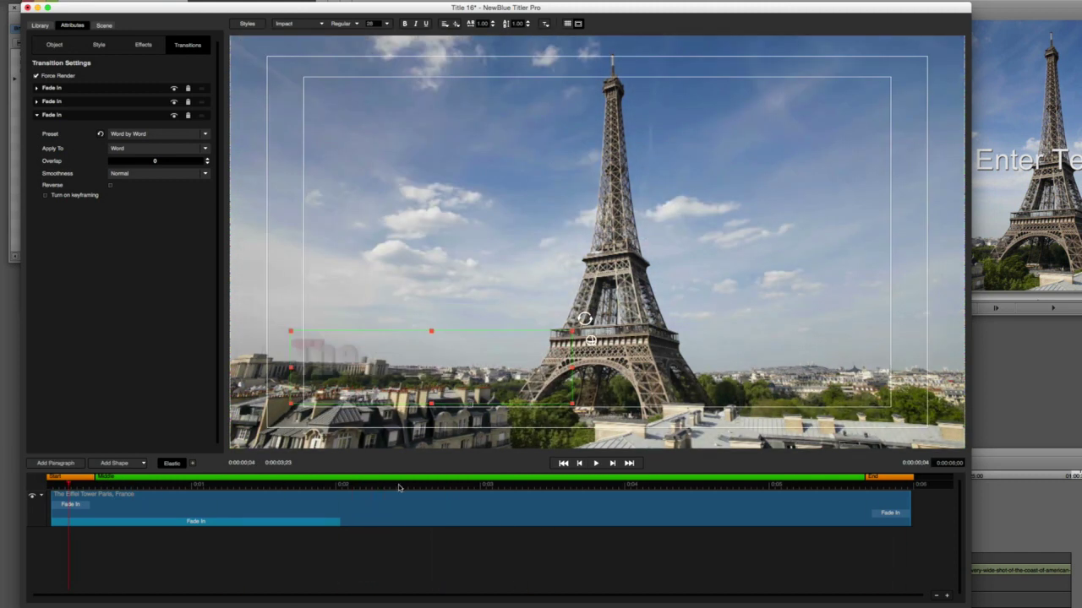
{"action": "left_click", "coordinate": [519, 485]}
{"action": "left_click", "coordinate": [39, 26]}
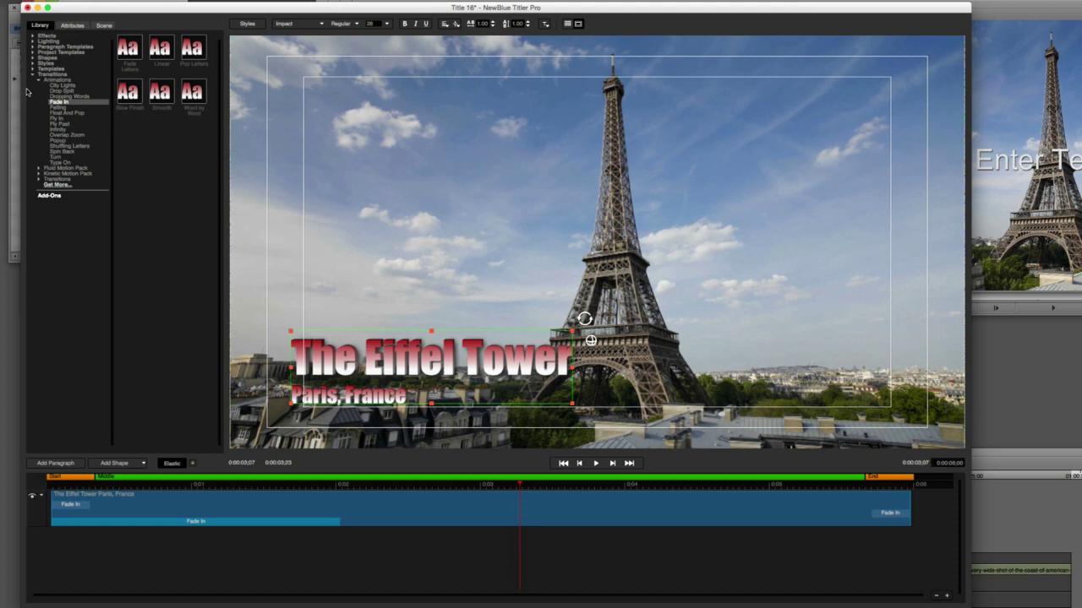
Drag the ending fade's left edge far left so it lasts longer, then preview both fades
{"action": "key", "text": "space"}
{"action": "left_click", "coordinate": [874, 513]}
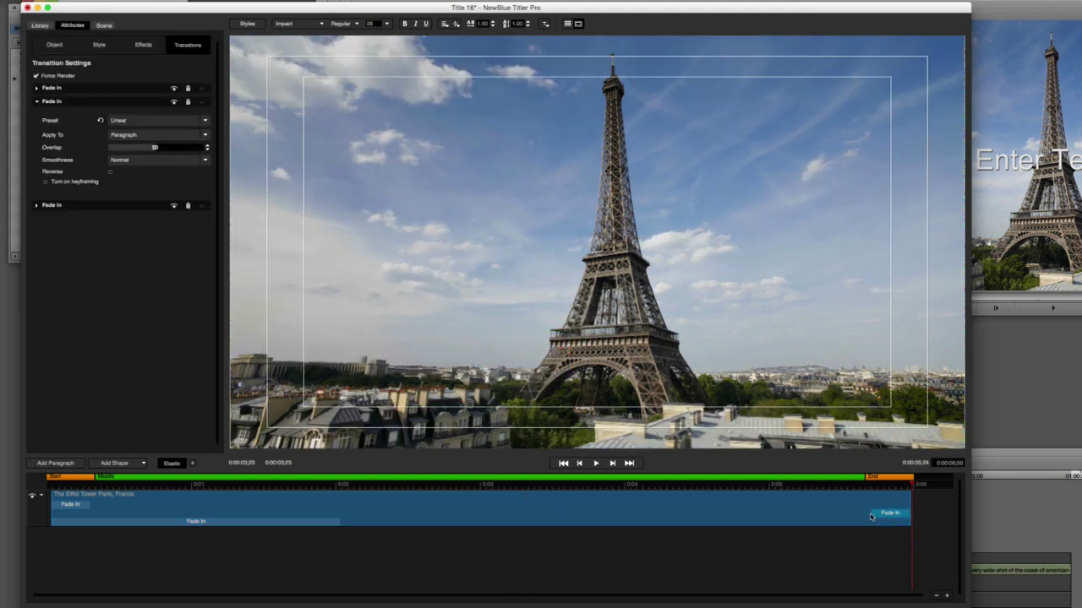
{"action": "left_click_drag", "start_coordinate": [873, 513], "coordinate": [43, 499]}
{"action": "key", "text": "space"}
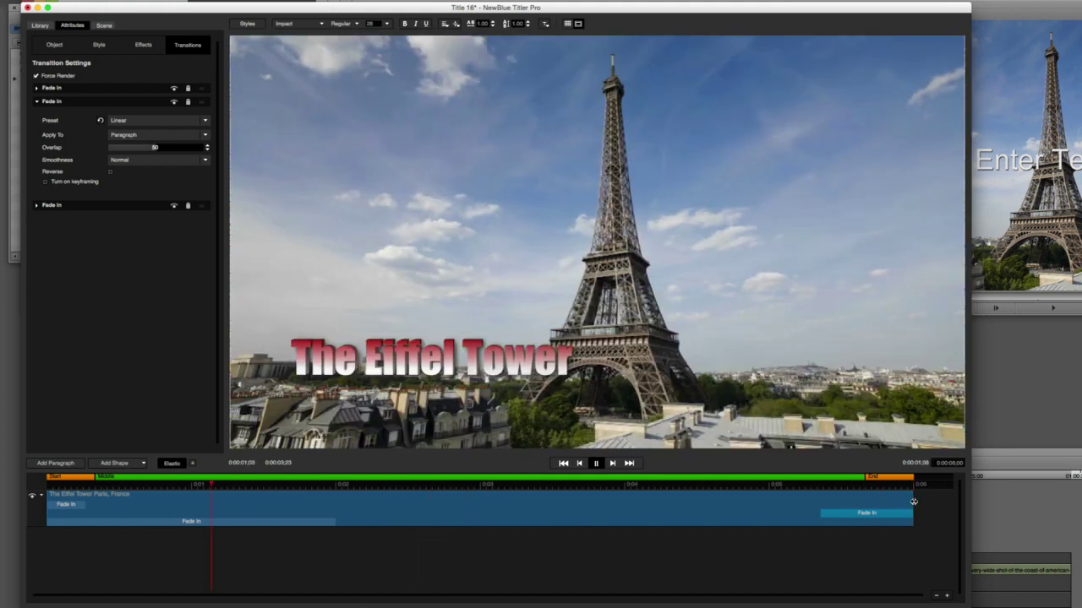
{"action": "key", "text": "space"}
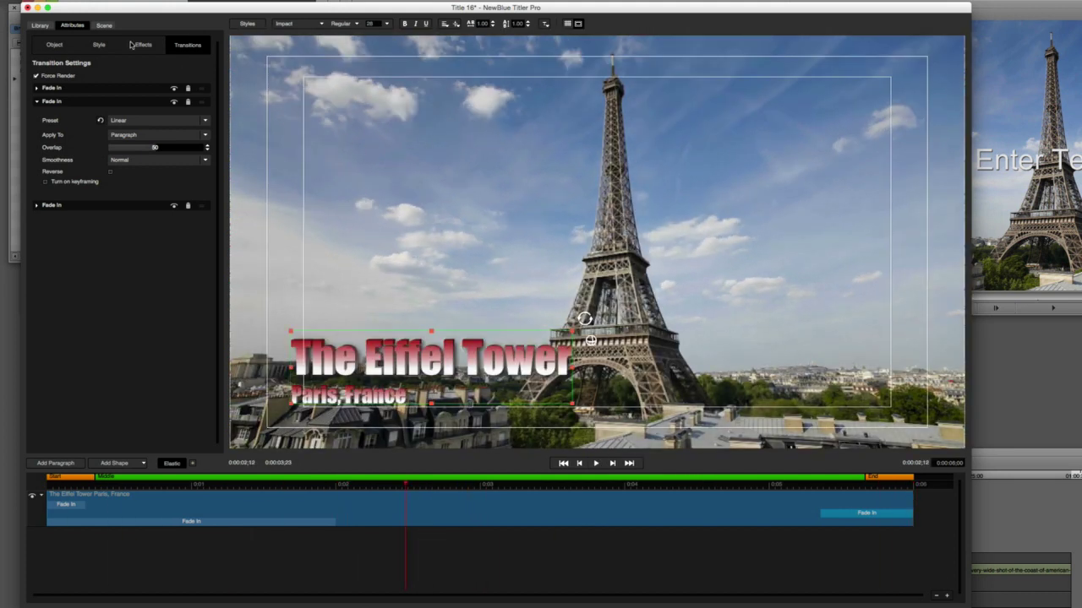
Close the Title Designer, saving the changes to this title only
{"action": "left_click", "coordinate": [27, 8]}
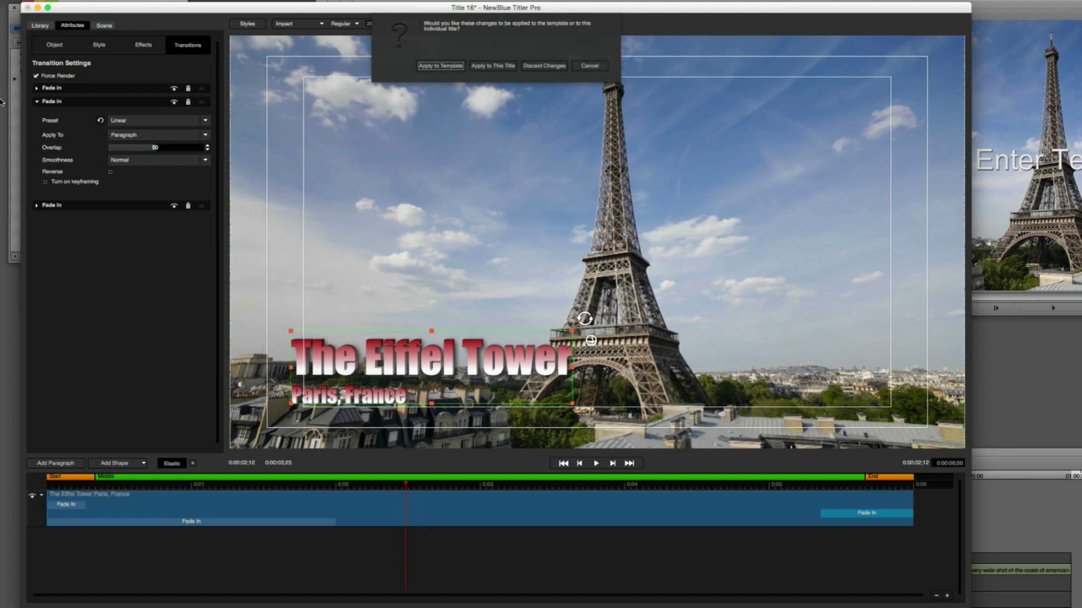
{"action": "left_click", "coordinate": [502, 67]}
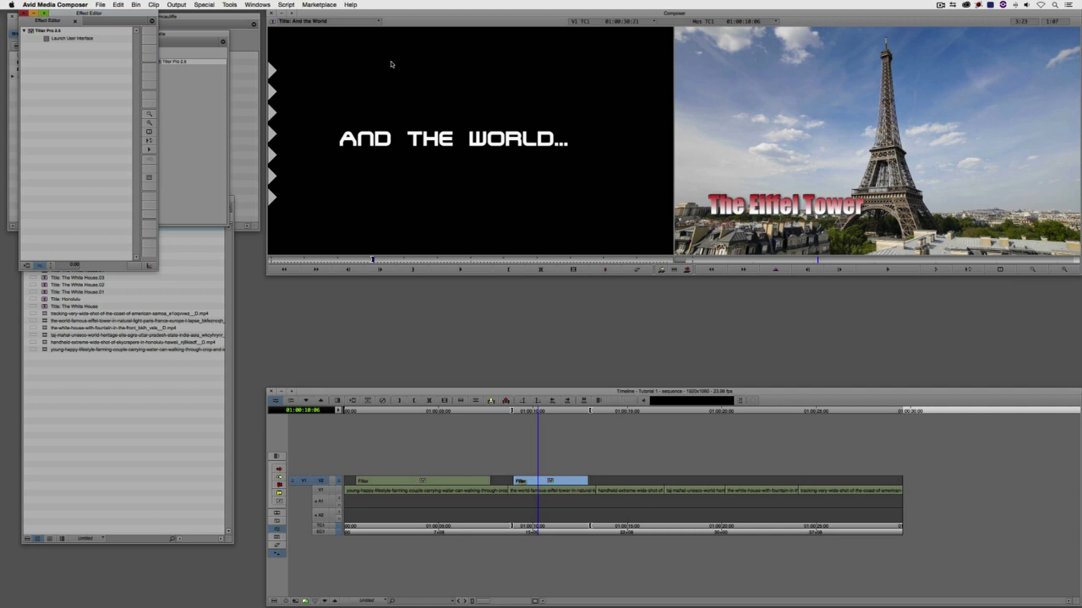
{"action": "left_click", "coordinate": [64, 39]}
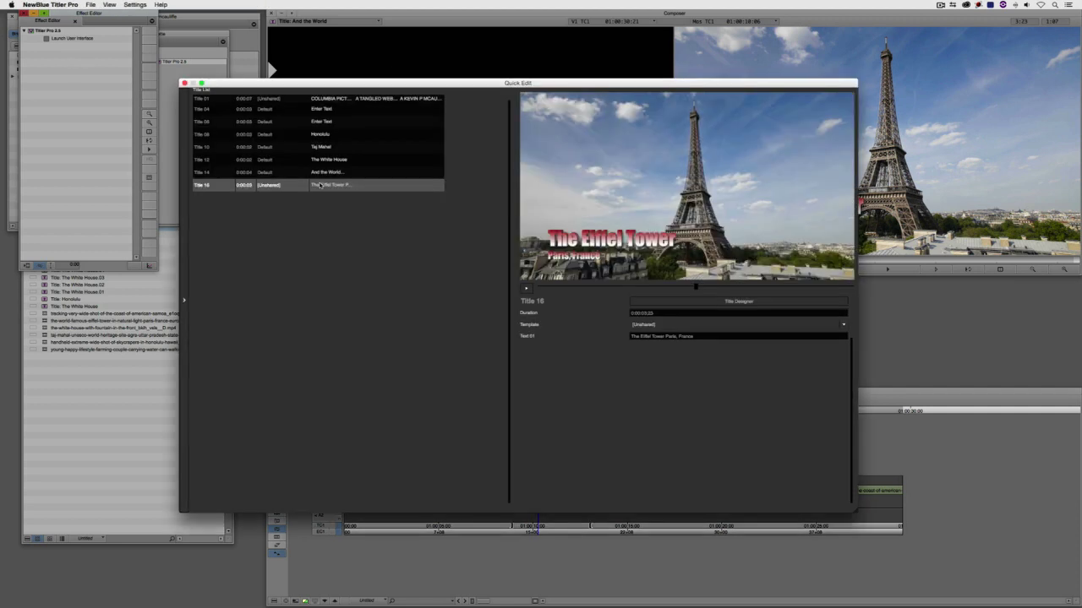
{"action": "left_click", "coordinate": [665, 303]}
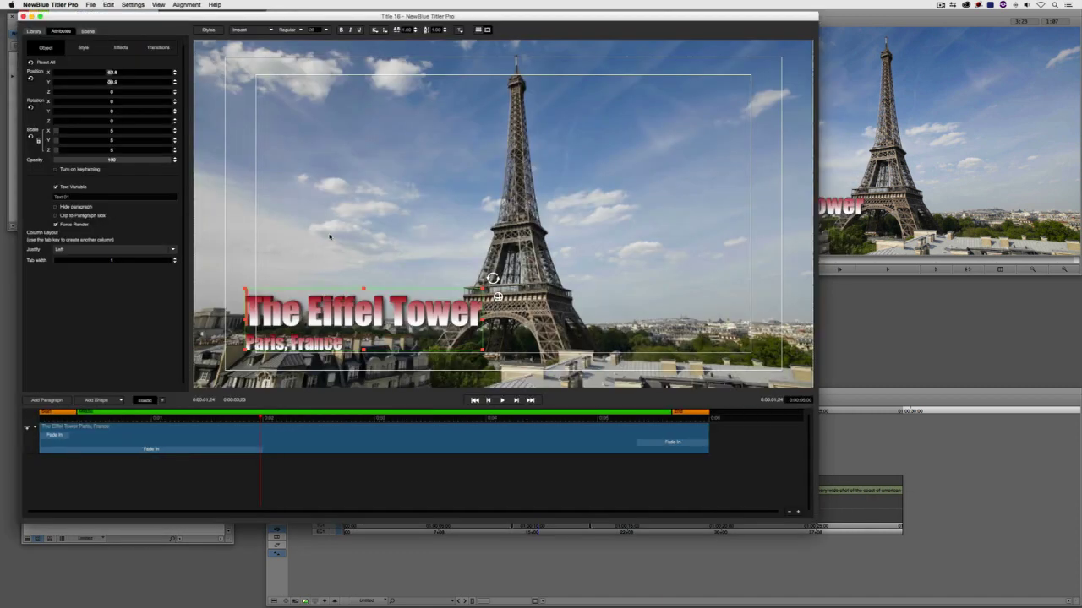
{"action": "left_click", "coordinate": [132, 5]}
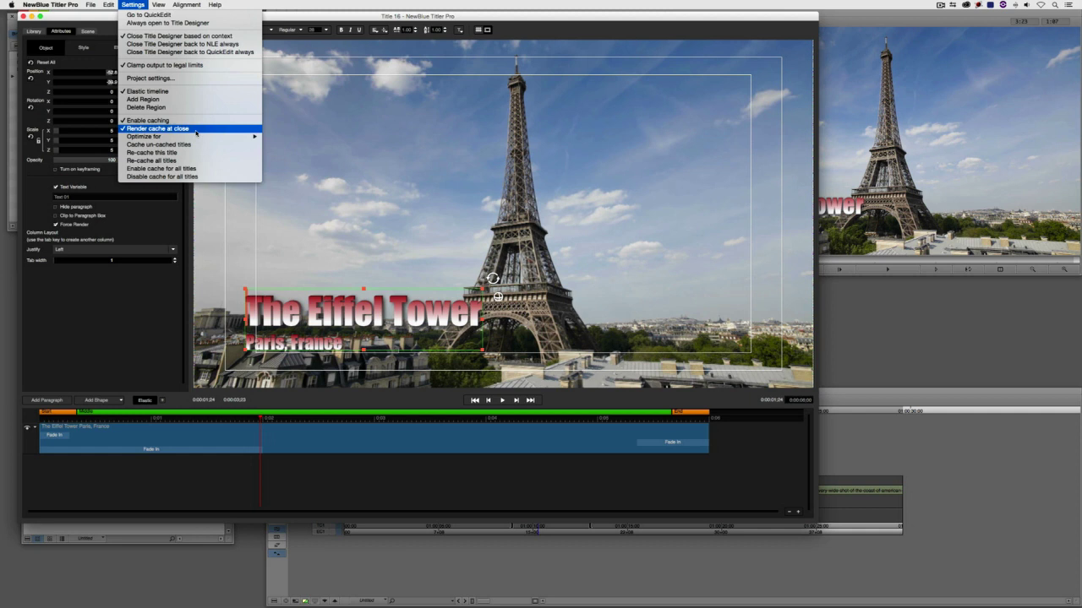
{"action": "left_click", "coordinate": [366, 23]}
{"action": "left_click", "coordinate": [24, 16]}
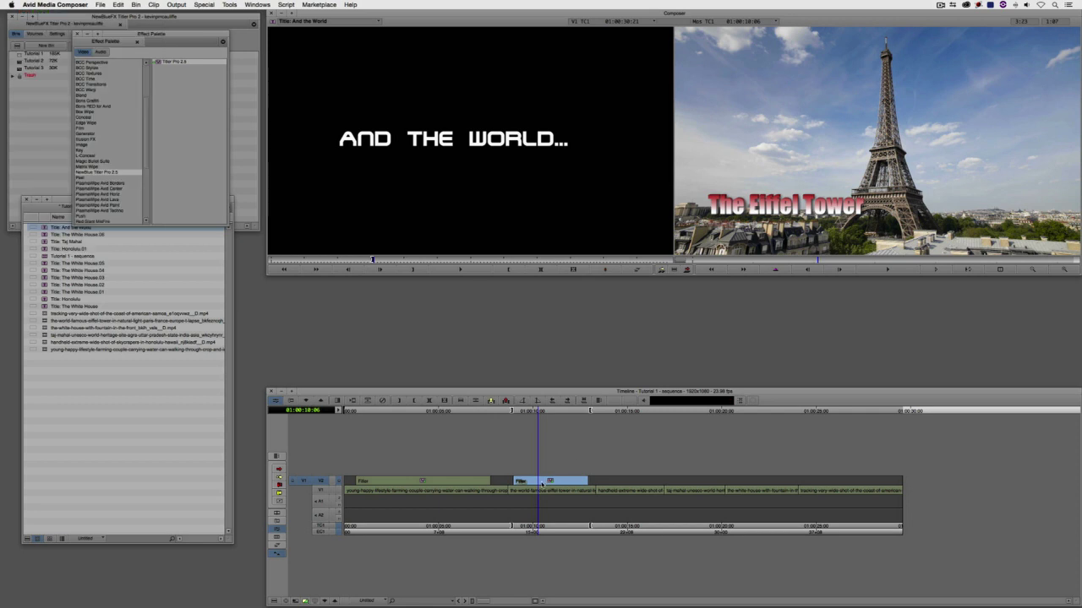
{"action": "left_click", "coordinate": [554, 481]}
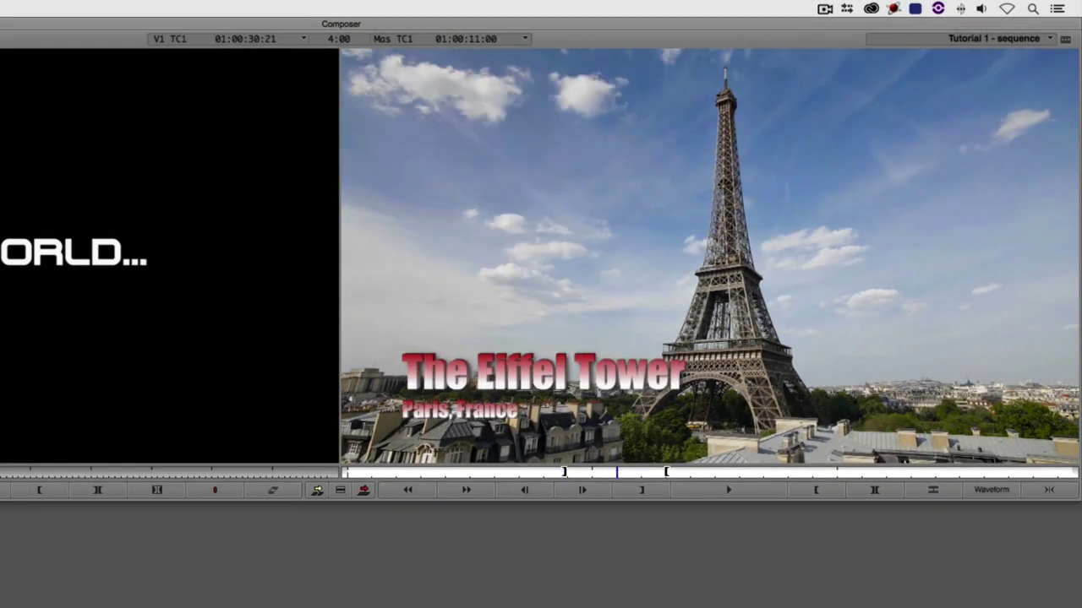
{"action": "key", "text": "Left"}
{"action": "key", "text": "Left"}
{"action": "key", "text": "Left"}
{"action": "key", "text": "Left"}
{"action": "key", "text": "Left"}
{"action": "key", "text": "Left"}
{"action": "key", "text": "Left"}
{"action": "key", "text": "Left"}
{"action": "key", "text": "Left"}
{"action": "key", "text": "Left"}
{"action": "key", "text": "Left"}
{"action": "key", "text": "Left"}
{"action": "key", "text": "Left"}
{"action": "key", "text": "Left"}
{"action": "key", "text": "Left"}
{"action": "key", "text": "Left"}
{"action": "key", "text": "Left"}
{"action": "key", "text": "Left"}
{"action": "key", "text": "Left"}
{"action": "key", "text": "Left"}
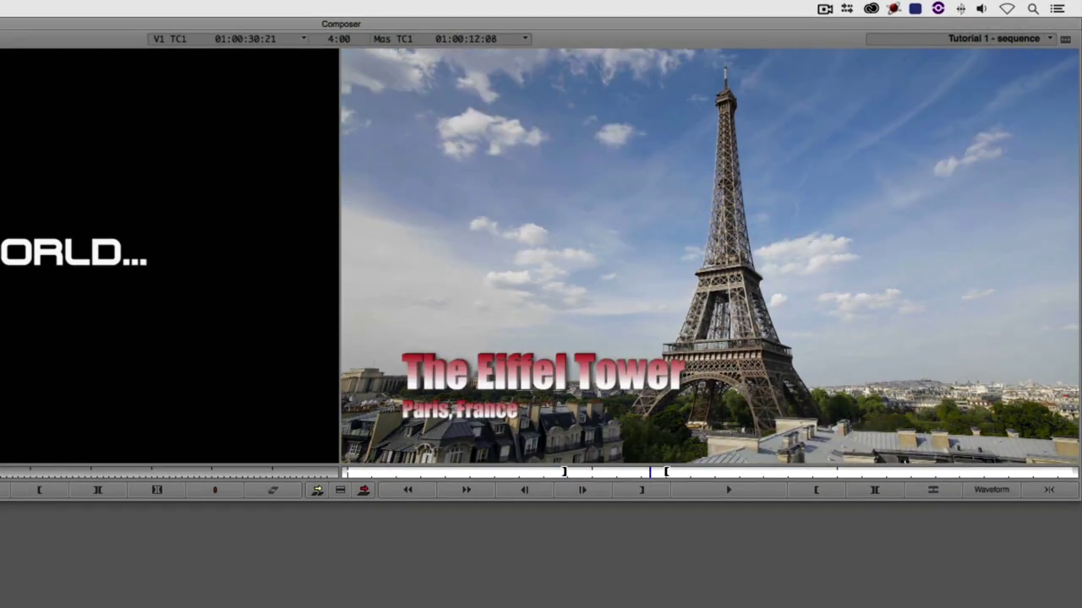
{"action": "key", "text": "Left"}
{"action": "key", "text": "Left"}
{"action": "key", "text": "Left"}
{"action": "key", "text": "Left"}
{"action": "key", "text": "Left"}
{"action": "key", "text": "Left"}
{"action": "key", "text": "Left"}
{"action": "key", "text": "Left"}
{"action": "key", "text": "Left"}
{"action": "key", "text": "Left"}
{"action": "key", "text": "Left"}
{"action": "key", "text": "Left"}
{"action": "key", "text": "Left"}
{"action": "key", "text": "Left"}
{"action": "key", "text": "Left"}
{"action": "key", "text": "Left"}
{"action": "key", "text": "Left"}
{"action": "key", "text": "Left"}
{"action": "key", "text": "Left"}
{"action": "key", "text": "Left"}
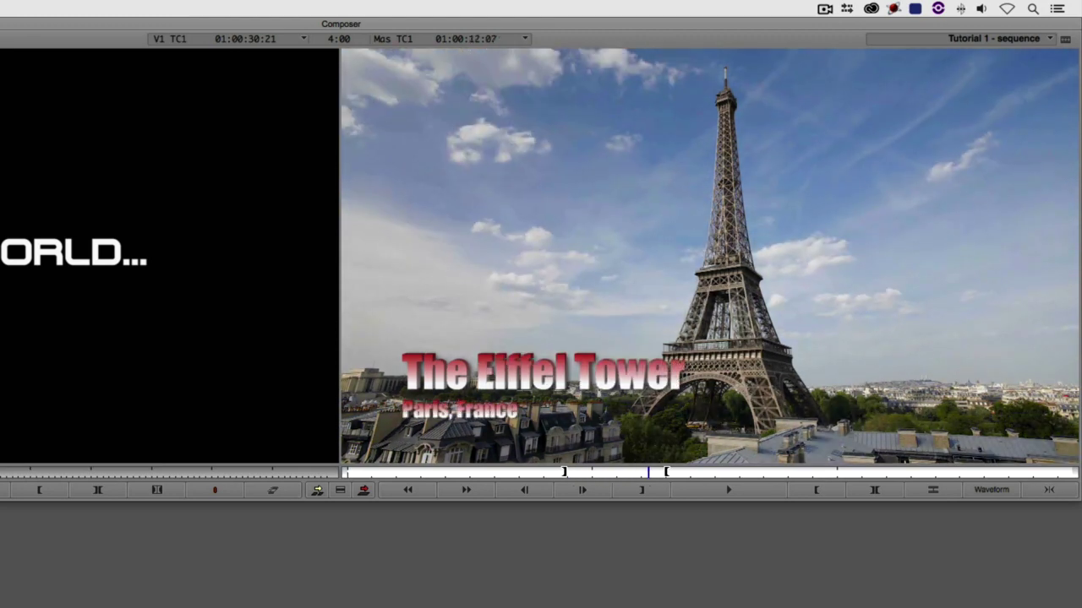
{"action": "key", "text": "Right"}
{"action": "key", "text": "Right"}
{"action": "key", "text": "Right"}
{"action": "key", "text": "Right"}
{"action": "key", "text": "Right"}
{"action": "key", "text": "Right"}
{"action": "key", "text": "Right"}
{"action": "key", "text": "Right"}
{"action": "key", "text": "Right"}
{"action": "key", "text": "Right"}
{"action": "key", "text": "Right"}
{"action": "key", "text": "Right"}
{"action": "key", "text": "Right"}
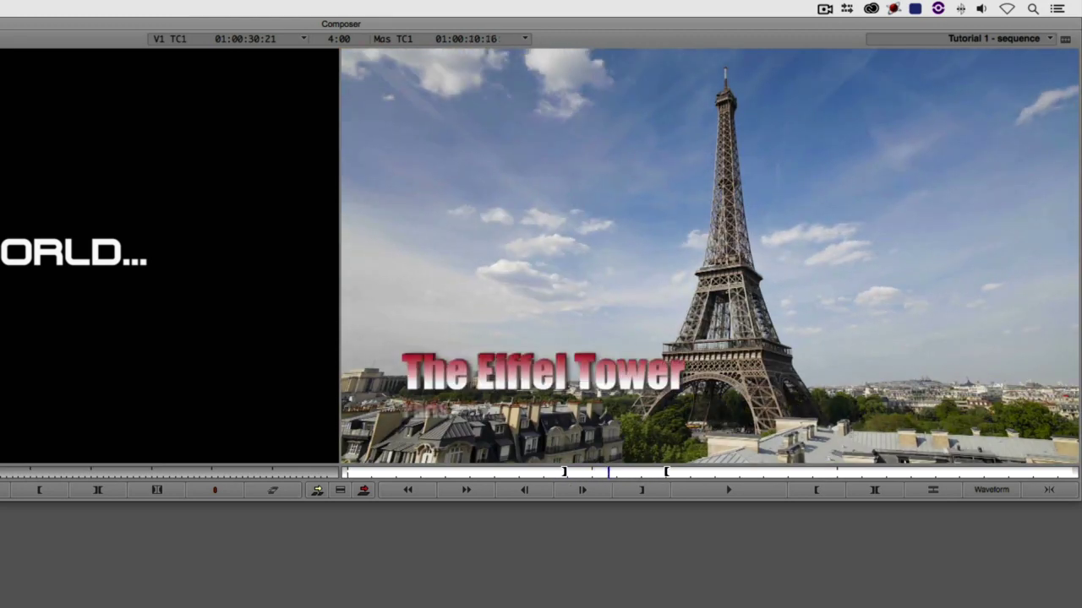
{"action": "key", "text": "Right"}
{"action": "key", "text": "Right"}
{"action": "key", "text": "Right"}
{"action": "key", "text": "Right"}
{"action": "key", "text": "Right"}
{"action": "key", "text": "Right"}
{"action": "key", "text": "Right"}
{"action": "key", "text": "Right"}
{"action": "key", "text": "Right"}
{"action": "key", "text": "Right"}
{"action": "key", "text": "Right"}
{"action": "key", "text": "Right"}
{"action": "key", "text": "Right"}
{"action": "key", "text": "Right"}
{"action": "key", "text": "Right"}
{"action": "key", "text": "Right"}
{"action": "key", "text": "Right"}
{"action": "key", "text": "Right"}
{"action": "key", "text": "Right"}
{"action": "key", "text": "Right"}
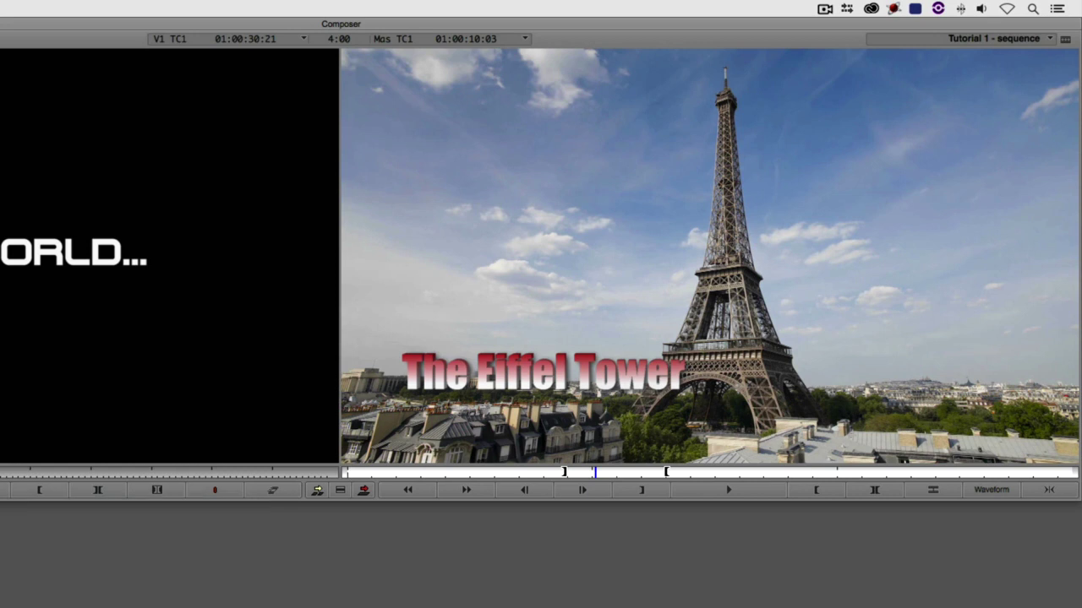
{"action": "key", "text": "Left"}
{"action": "key", "text": "Left"}
{"action": "key", "text": "Left"}
{"action": "key", "text": "Left"}
{"action": "key", "text": "Left"}
{"action": "key", "text": "Left"}
{"action": "key", "text": "Left"}
{"action": "key", "text": "Left"}
{"action": "key", "text": "Left"}
{"action": "key", "text": "Left"}
{"action": "key", "text": "Left"}
{"action": "key", "text": "Left"}
{"action": "key", "text": "Left"}
{"action": "key", "text": "Left"}
{"action": "key", "text": "Left"}
{"action": "key", "text": "Right"}
{"action": "key", "text": "Right"}
{"action": "key", "text": "Right"}
{"action": "key", "text": "Right"}
{"action": "key", "text": "Right"}
{"action": "key", "text": "Right"}
{"action": "key", "text": "Right"}
{"action": "key", "text": "Right"}
{"action": "key", "text": "Right"}
{"action": "key", "text": "Right"}
{"action": "key", "text": "Right"}
{"action": "key", "text": "Right"}
{"action": "key", "text": "Right"}
{"action": "key", "text": "Right"}
{"action": "key", "text": "Right"}
{"action": "key", "text": "Right"}
{"action": "key", "text": "Right"}
{"action": "key", "text": "Right"}
{"action": "key", "text": "Right"}
{"action": "key", "text": "Right"}
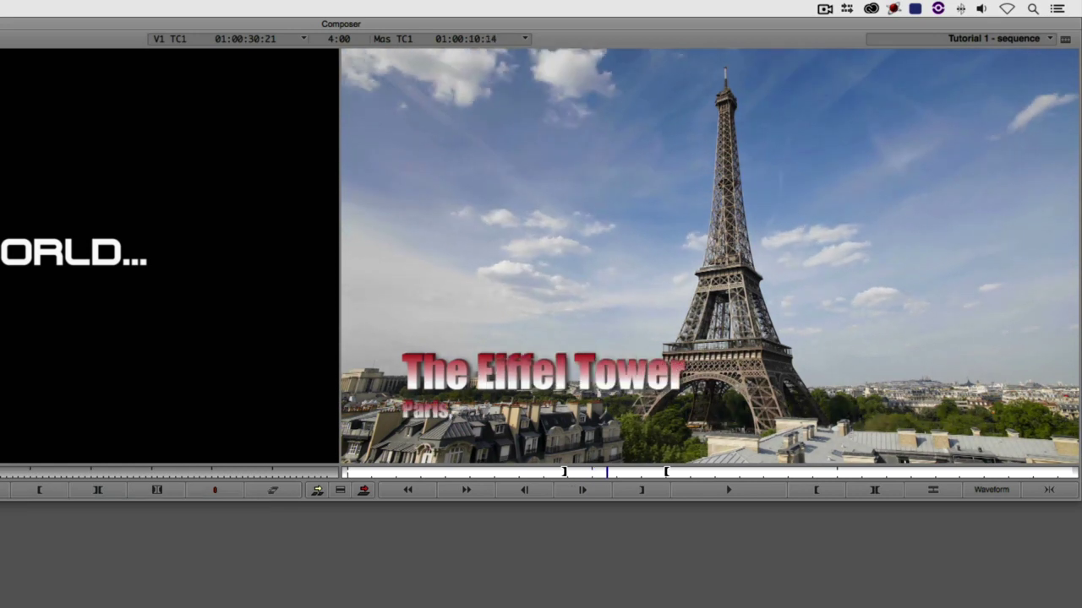
{"action": "key", "text": "Right"}
{"action": "key", "text": "Right"}
{"action": "key", "text": "Right"}
{"action": "key", "text": "Right"}
{"action": "key", "text": "Right"}
{"action": "key", "text": "Right"}
{"action": "key", "text": "Right"}
{"action": "key", "text": "Right"}
{"action": "key", "text": "Right"}
{"action": "key", "text": "Right"}
{"action": "key", "text": "Right"}
{"action": "key", "text": "Right"}
{"action": "key", "text": "Right"}
{"action": "key", "text": "Right"}
{"action": "key", "text": "Right"}
{"action": "key", "text": "Right"}
{"action": "key", "text": "Right"}
{"action": "key", "text": "Right"}
{"action": "key", "text": "Right"}
{"action": "key", "text": "Right"}
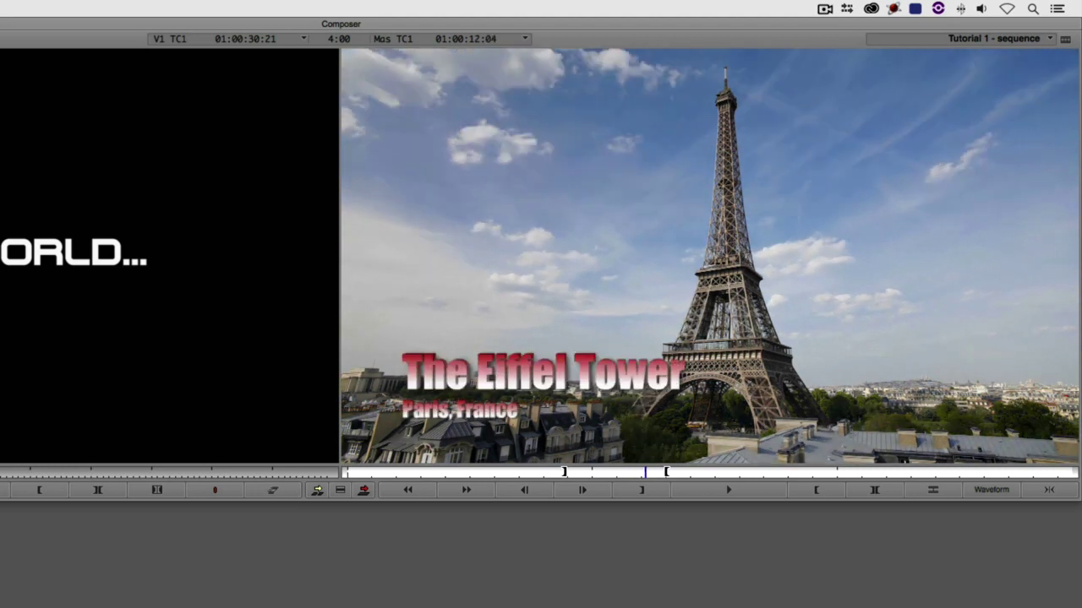
{"action": "key", "text": "Left"}
{"action": "key", "text": "Left"}
{"action": "key", "text": "Left"}
{"action": "key", "text": "Left"}
{"action": "key", "text": "Left"}
{"action": "key", "text": "Left"}
{"action": "key", "text": "Left"}
{"action": "key", "text": "Left"}
{"action": "key", "text": "Left"}
{"action": "key", "text": "Left"}
{"action": "key", "text": "Left"}
{"action": "key", "text": "Left"}
{"action": "key", "text": "Left"}
{"action": "key", "text": "Left"}
{"action": "key", "text": "Left"}
{"action": "key", "text": "Left"}
{"action": "key", "text": "Left"}
{"action": "key", "text": "Left"}
{"action": "key", "text": "Left"}
{"action": "key", "text": "Left"}
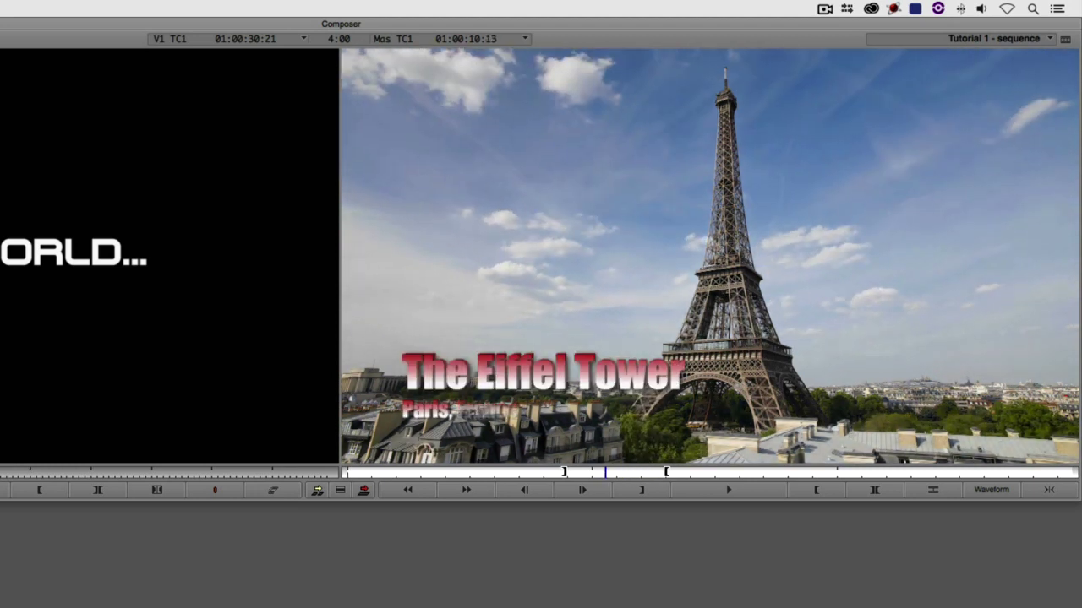
{"action": "key", "text": "Left"}
{"action": "key", "text": "Left"}
{"action": "key", "text": "Left"}
{"action": "key", "text": "Left"}
{"action": "key", "text": "Left"}
{"action": "key", "text": "Left"}
{"action": "key", "text": "Left"}
{"action": "key", "text": "Left"}
{"action": "key", "text": "Left"}
{"action": "key", "text": "Left"}
{"action": "key", "text": "Left"}
{"action": "key", "text": "Left"}
{"action": "key", "text": "Left"}
{"action": "key", "text": "Left"}
{"action": "key", "text": "Left"}
{"action": "key", "text": "Left"}
{"action": "key", "text": "Left"}
{"action": "key", "text": "Left"}
{"action": "key", "text": "Left"}
{"action": "key", "text": "Left"}
{"action": "key", "text": "space"}
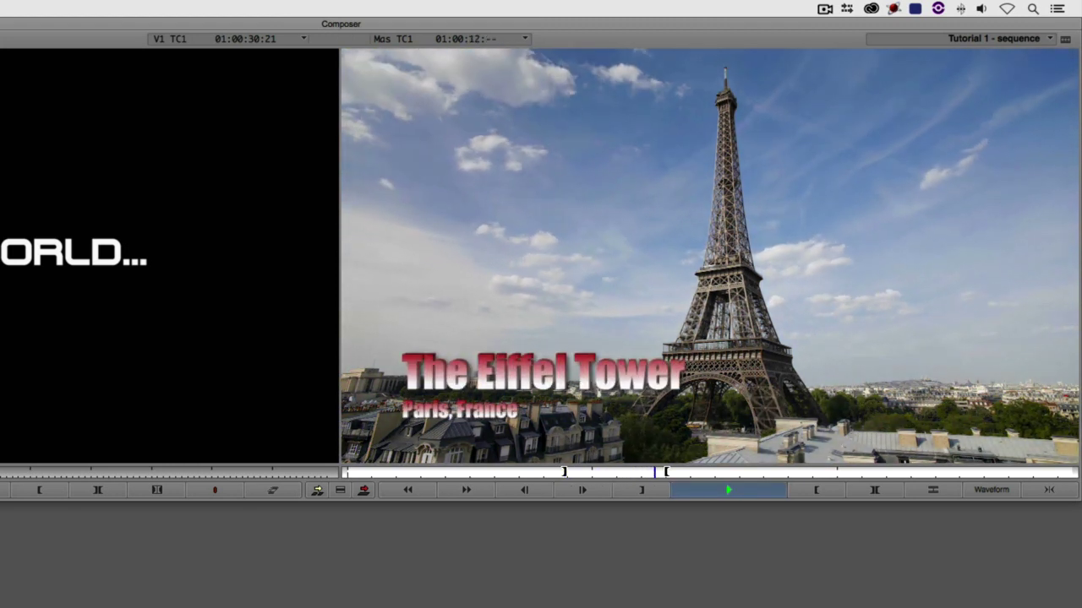
{"action": "key", "text": "space"}
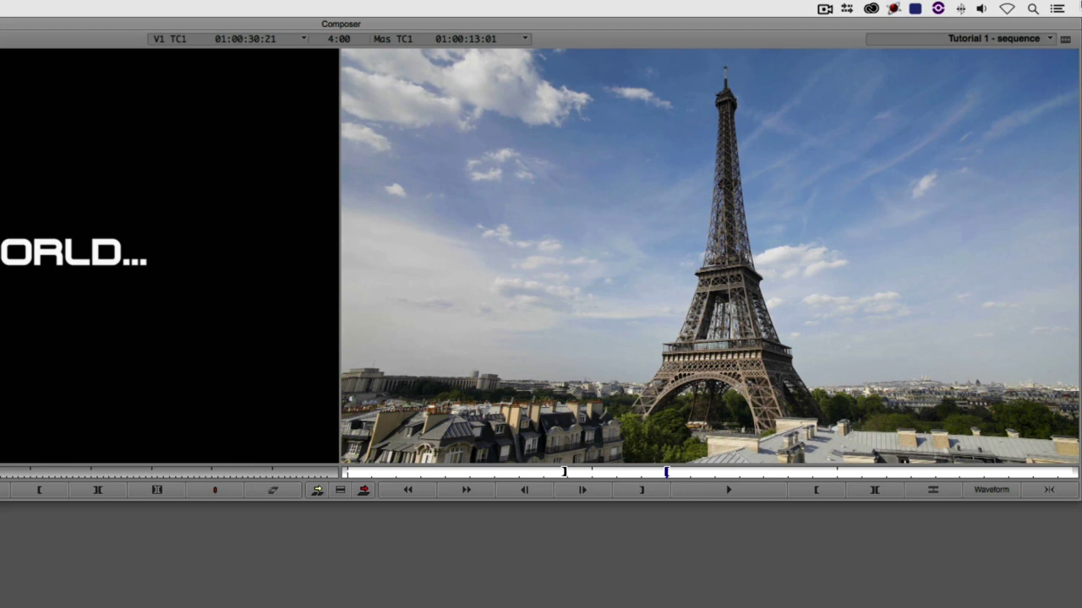